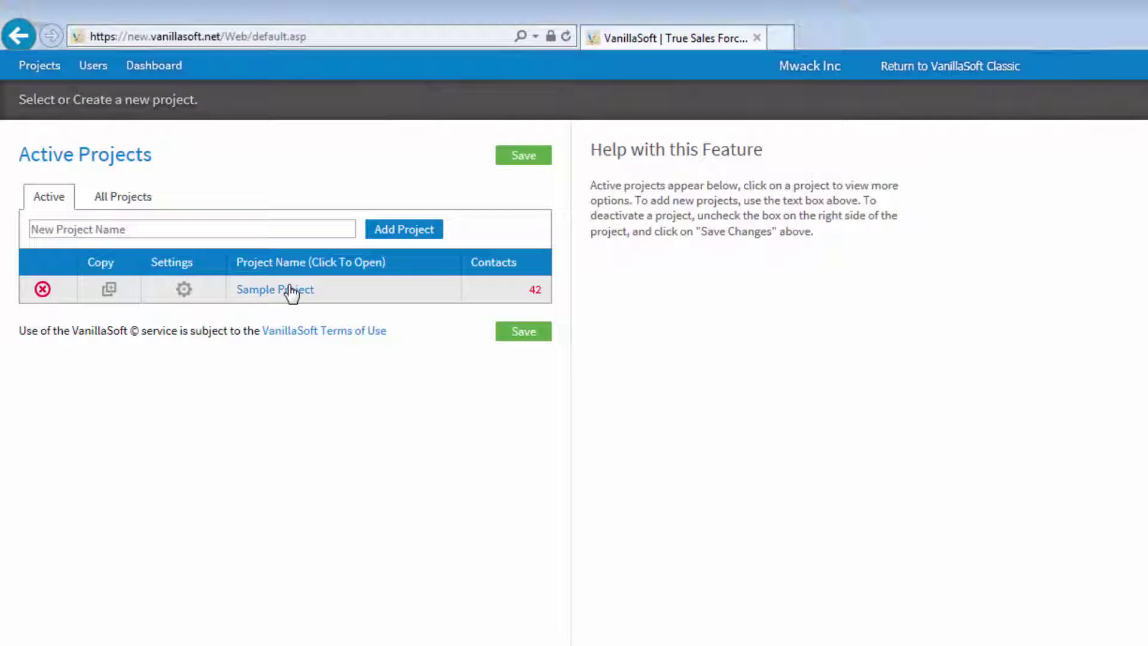
Step: Open the Quick Setup of Sample Project, rename the Custom 2 field as "Other Field Name", and save the change
left_click(290, 289)
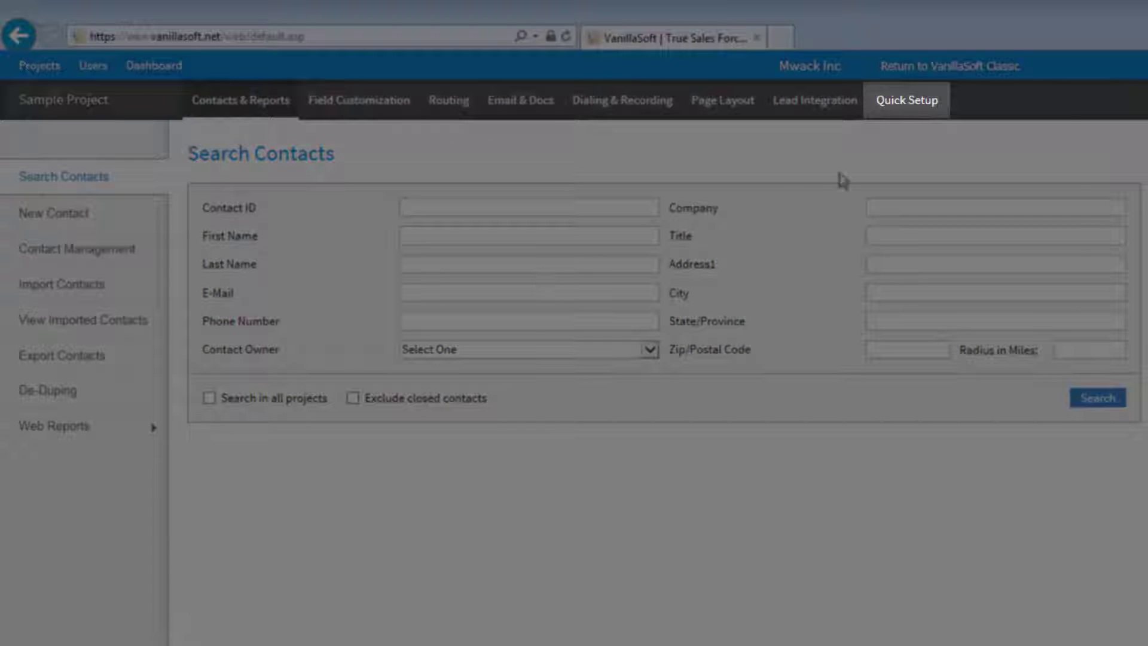
left_click(897, 106)
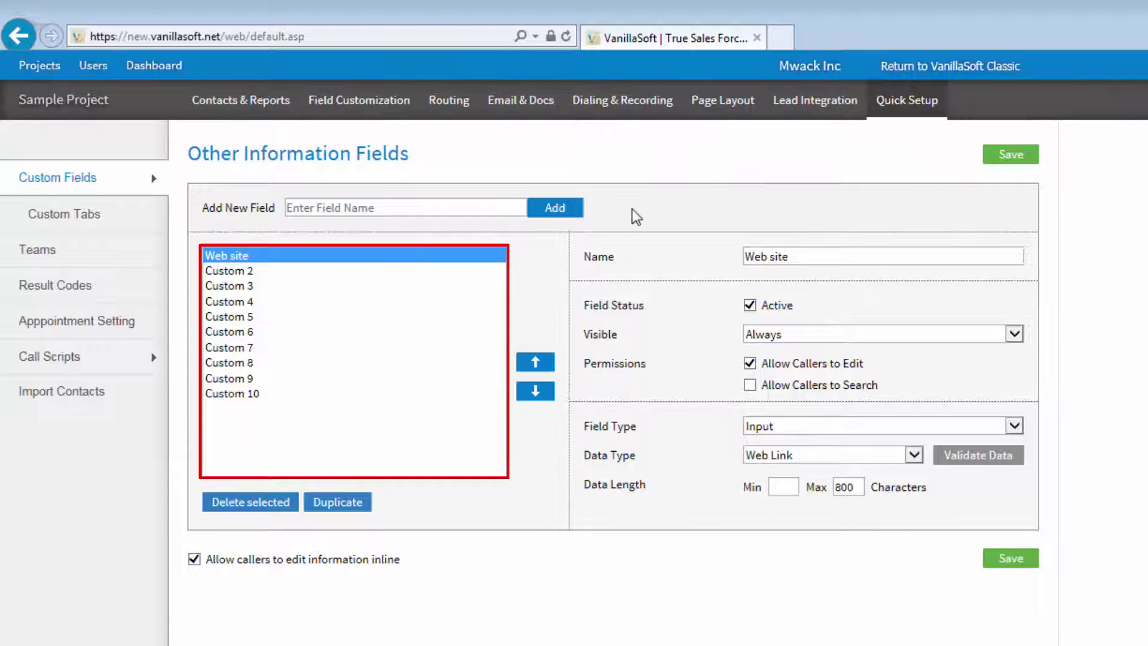
left_click(247, 270)
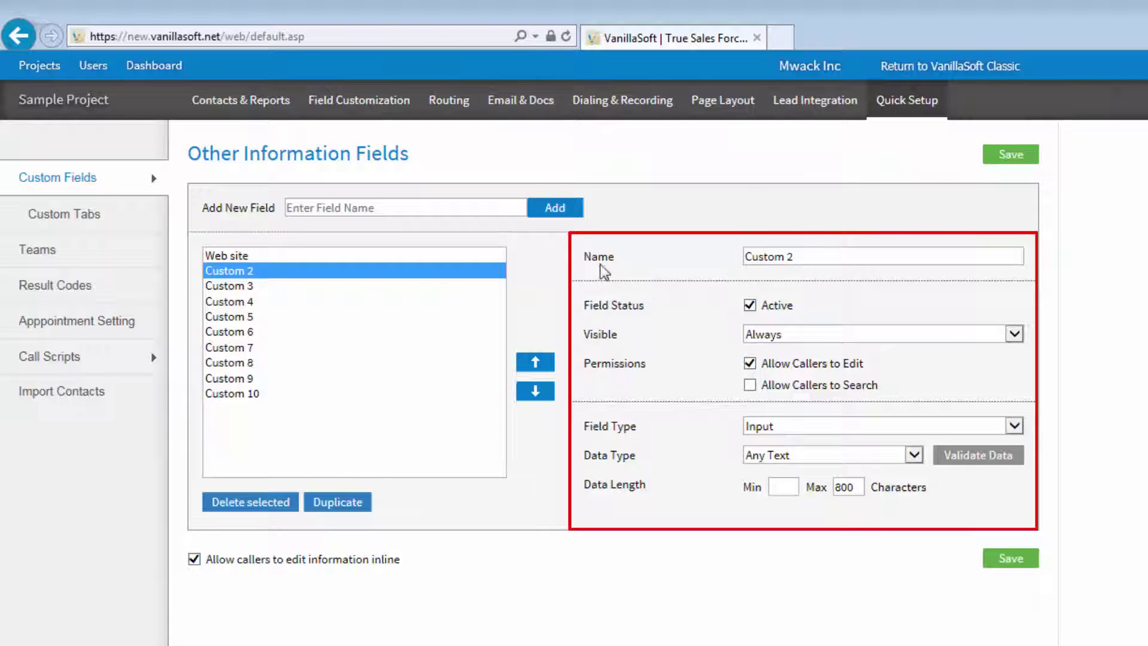
left_click(793, 256)
left_click_drag(794, 256, 725, 266)
type("O")
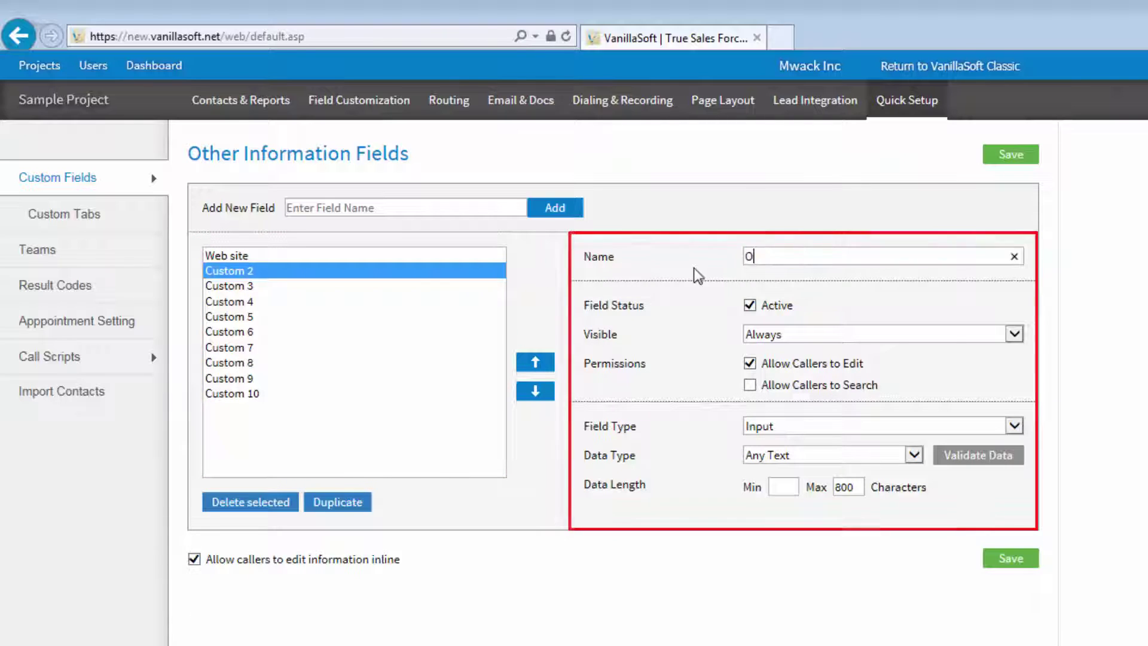
type("ther Field Name")
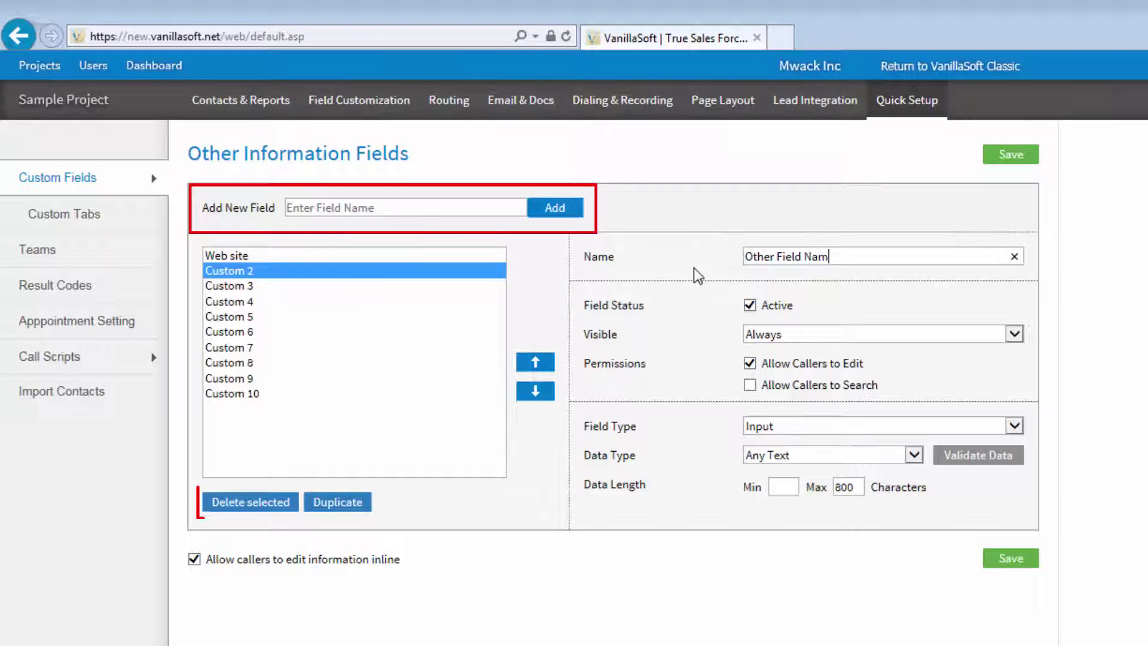
left_click(997, 157)
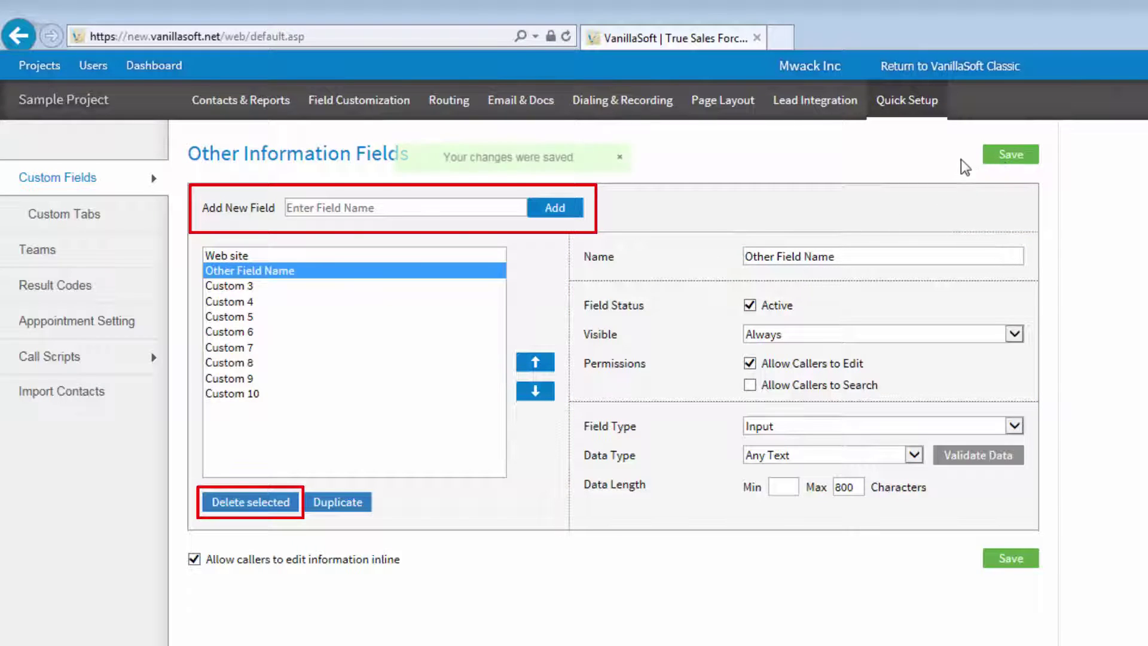
Step: Add a team named "Cold Calls" to the project's team names
left_click(129, 255)
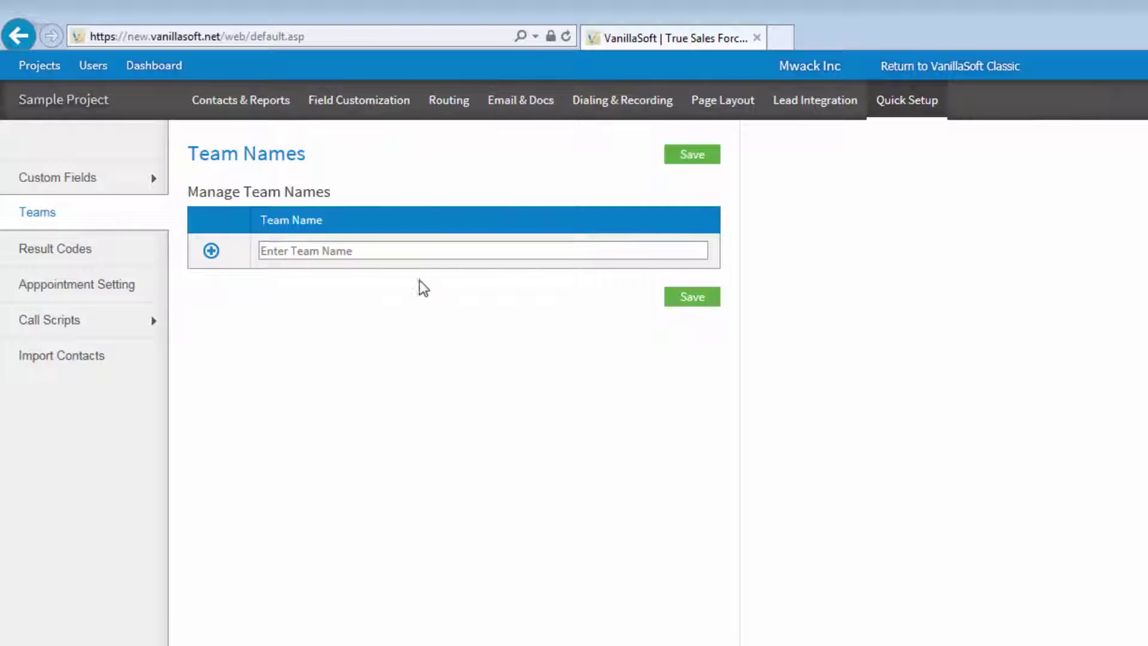
left_click(411, 253)
type("Cold C")
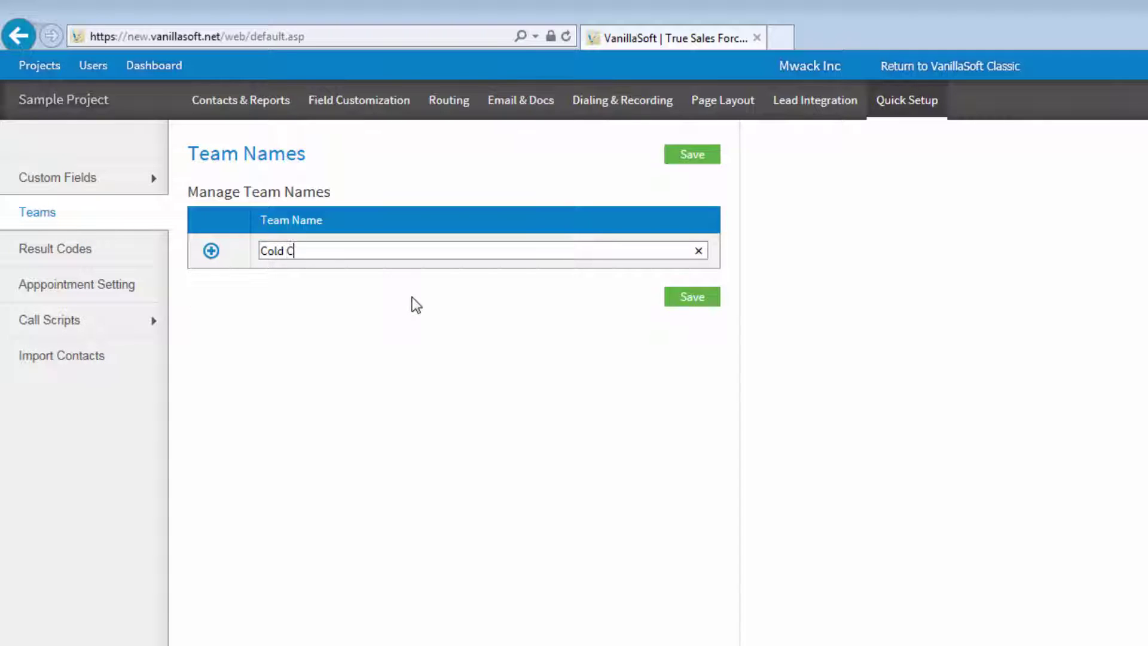
type("alls")
left_click(212, 251)
Step: Add another team named "Qualified Leads" to the project
left_click(292, 250)
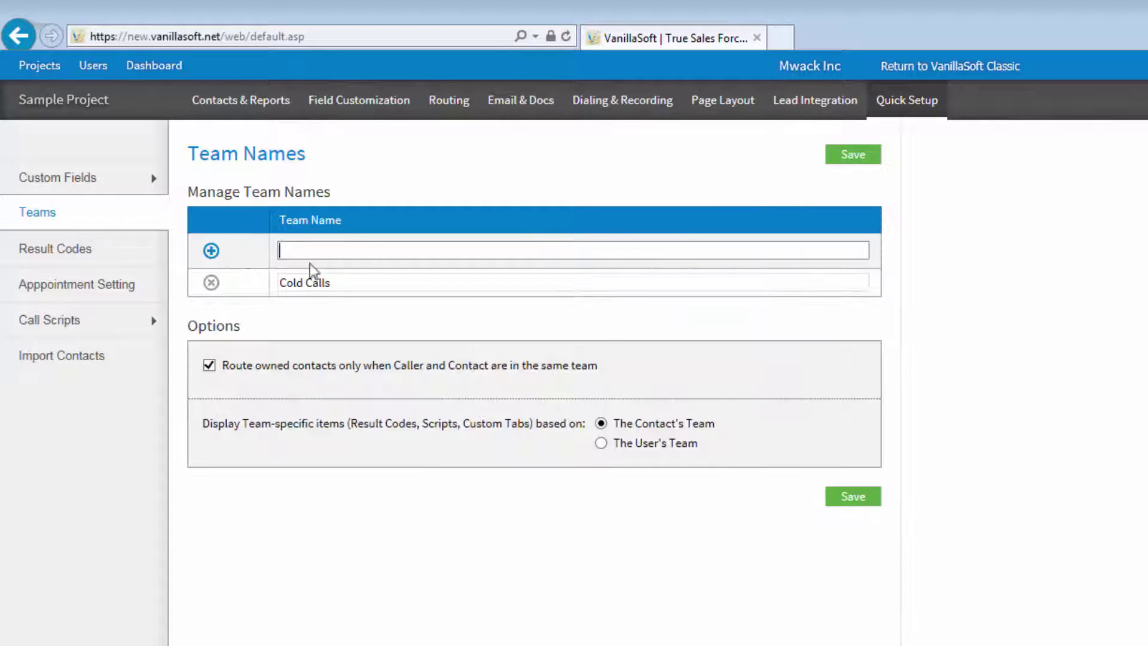
type("Qual")
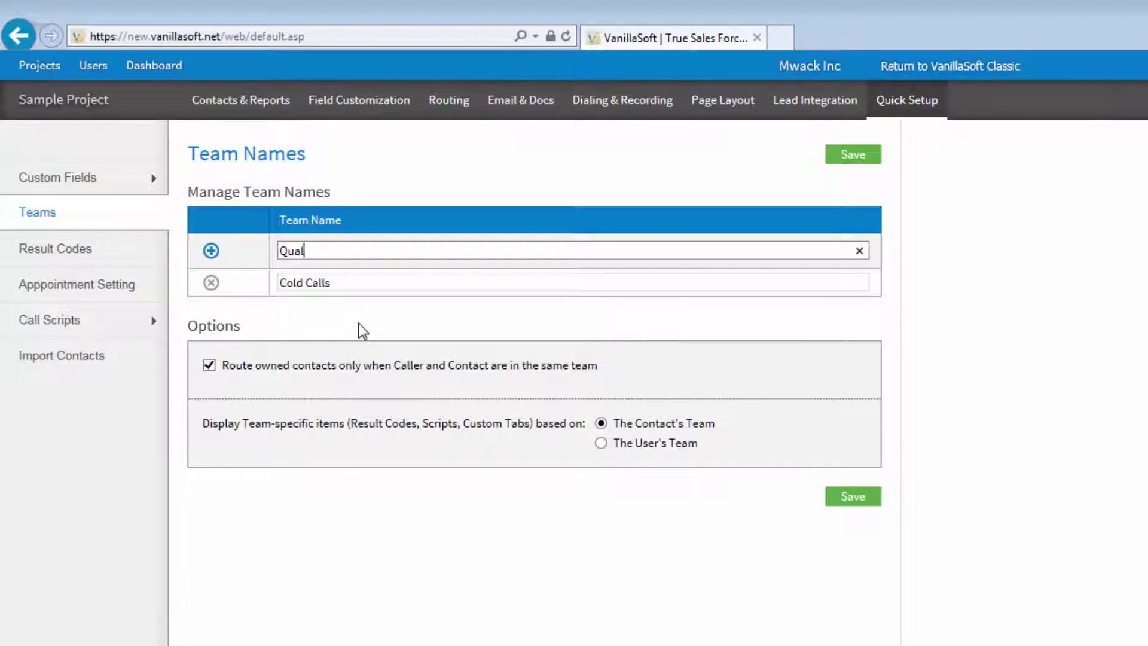
type("ified Leads")
left_click(211, 251)
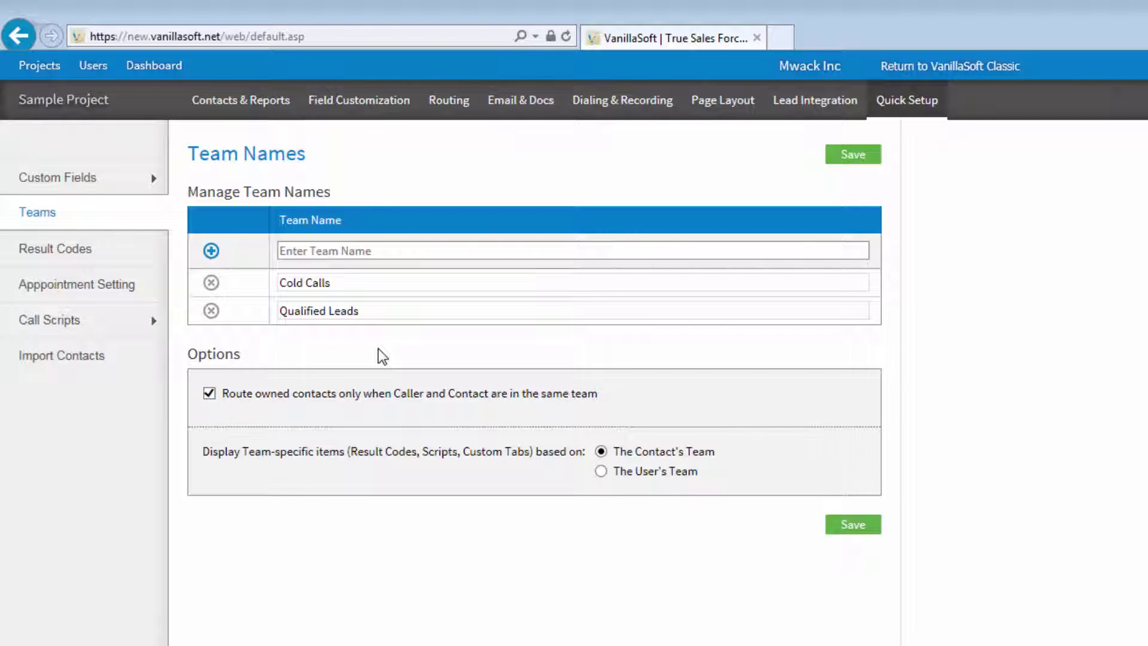
Step: Change the YES result code to "SOLD" with the description "Sale Completed", and save the result codes
left_click(112, 256)
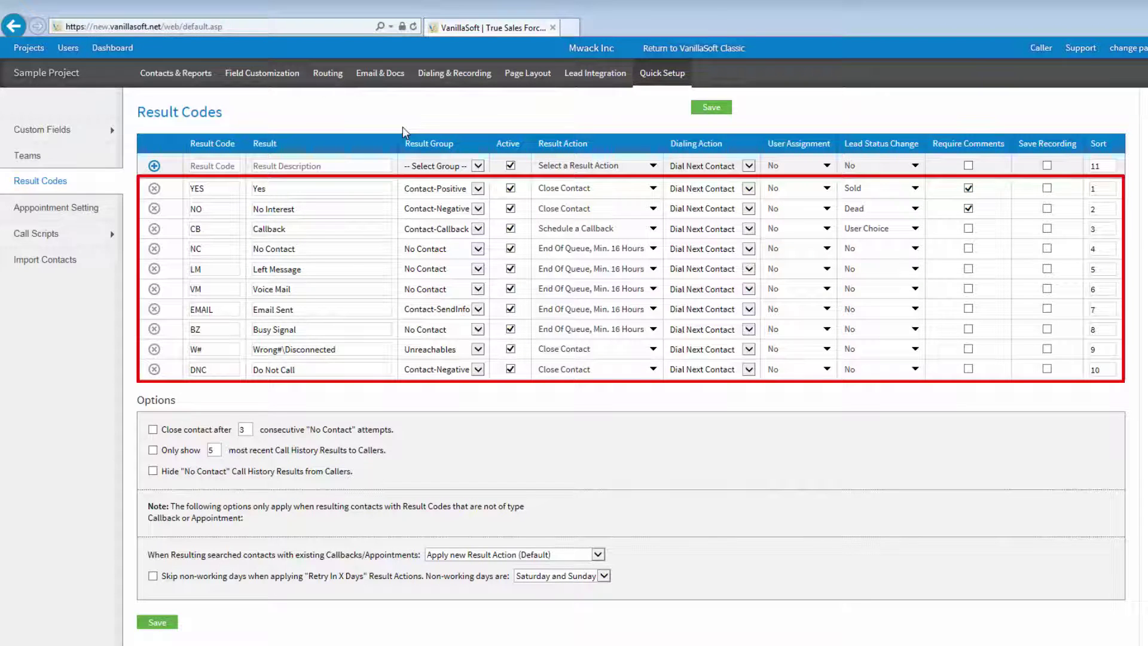
double_click(230, 188)
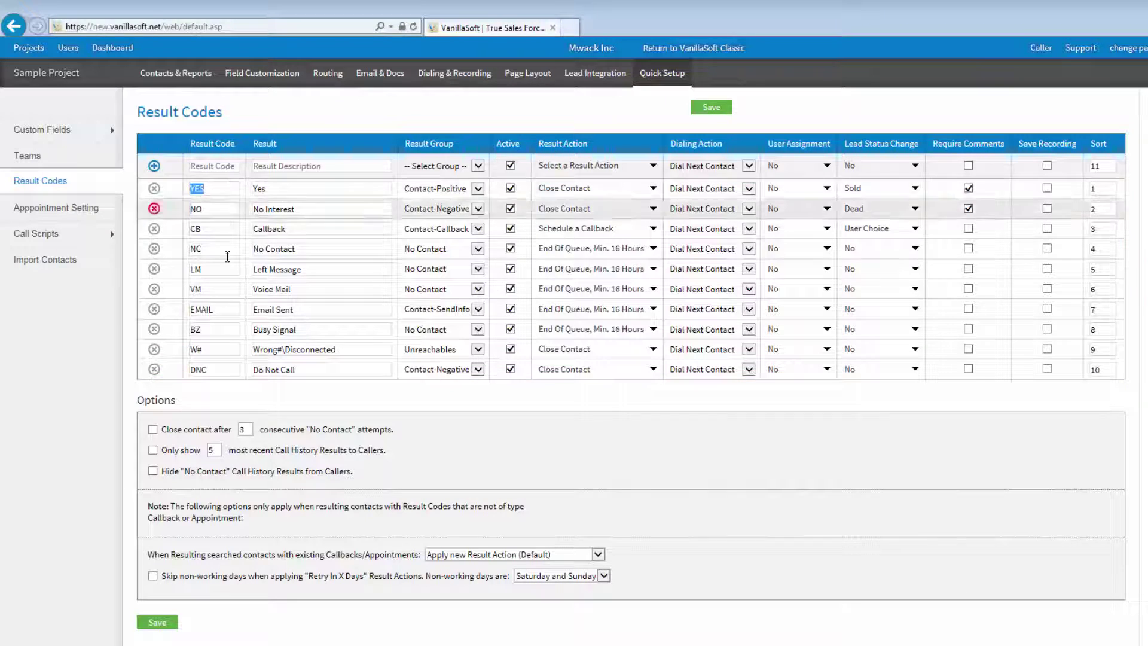
type("SOLD")
key("Tab")
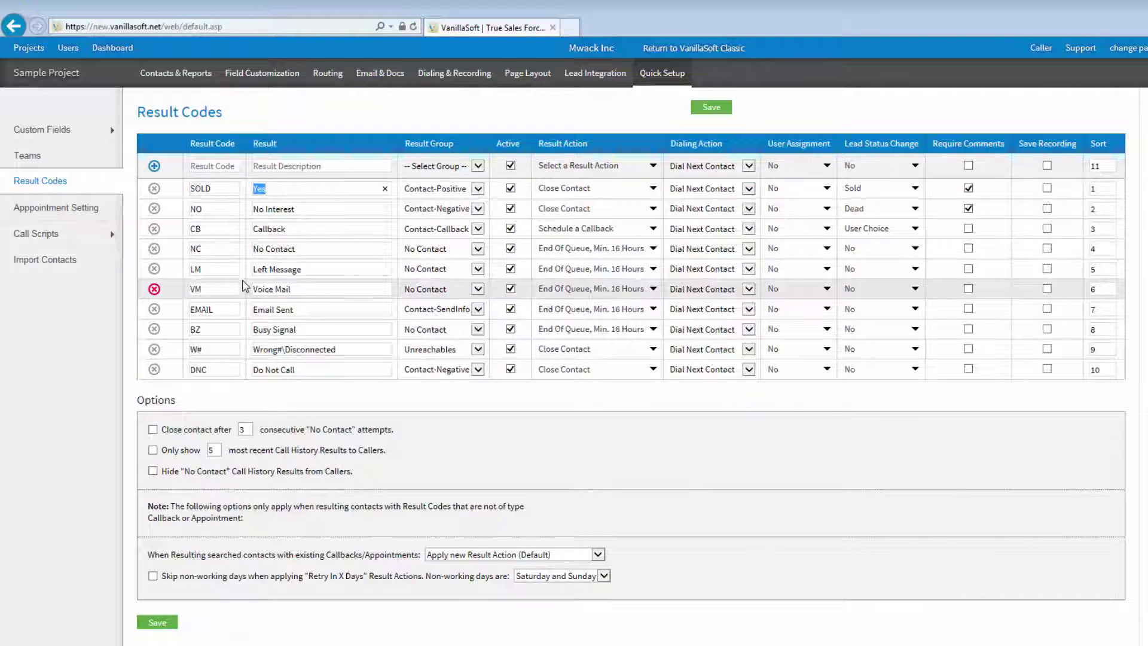
type("Sale Complet")
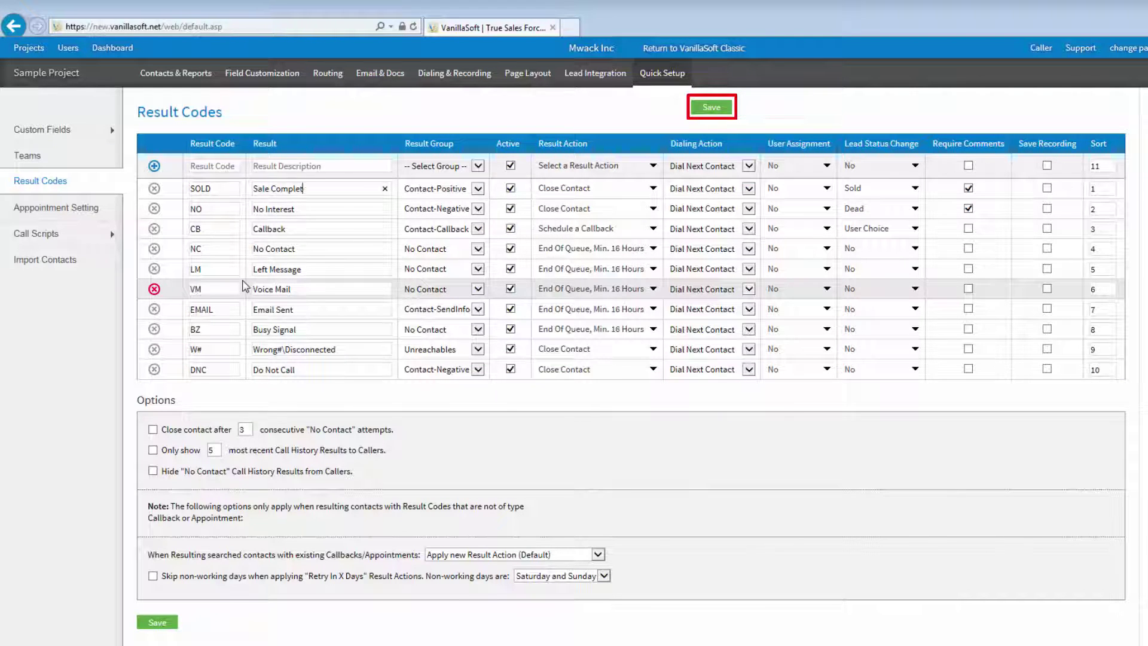
type("ed")
left_click(708, 109)
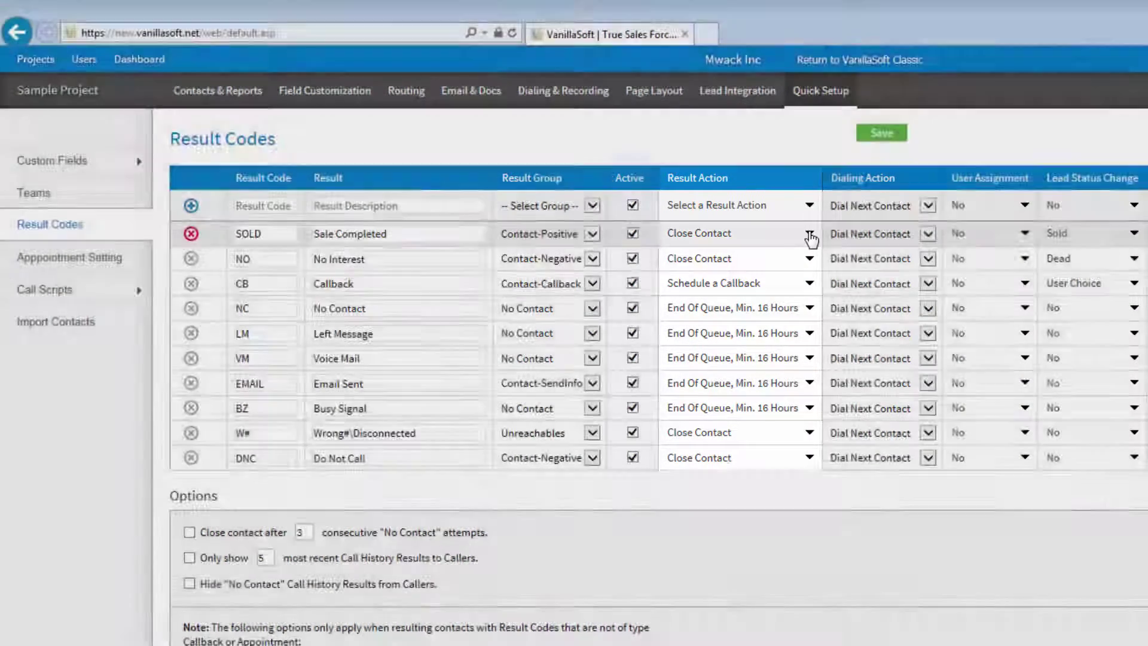
Step: Review the result action and user assignment options available for the SOLD result code
left_click(810, 232)
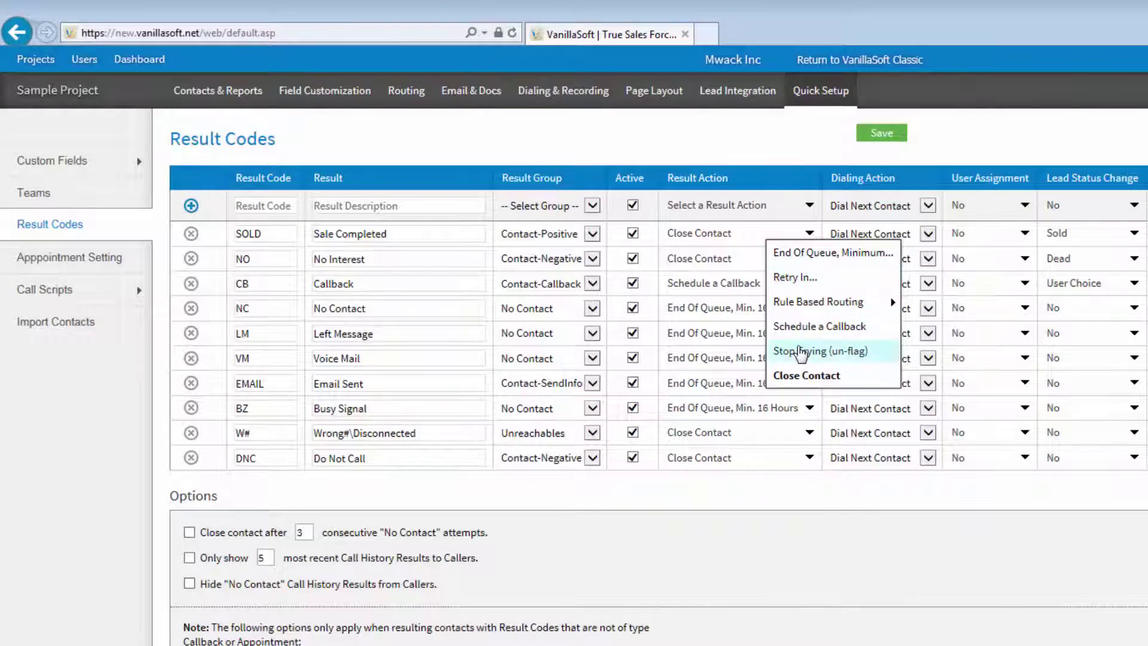
left_click(787, 153)
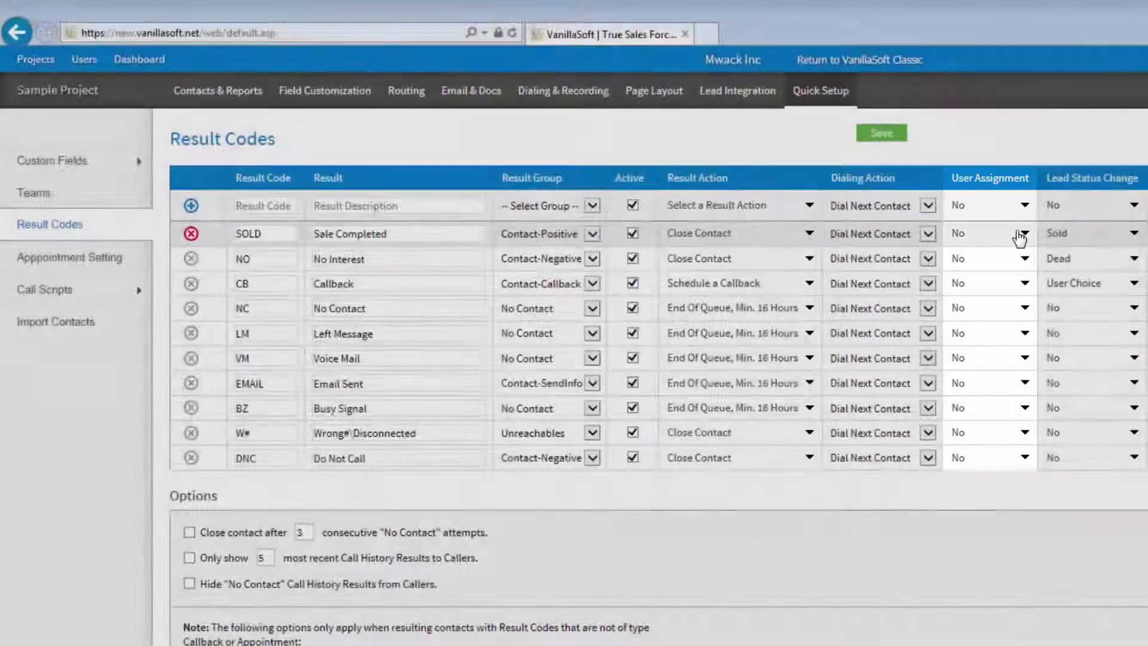
left_click(1021, 234)
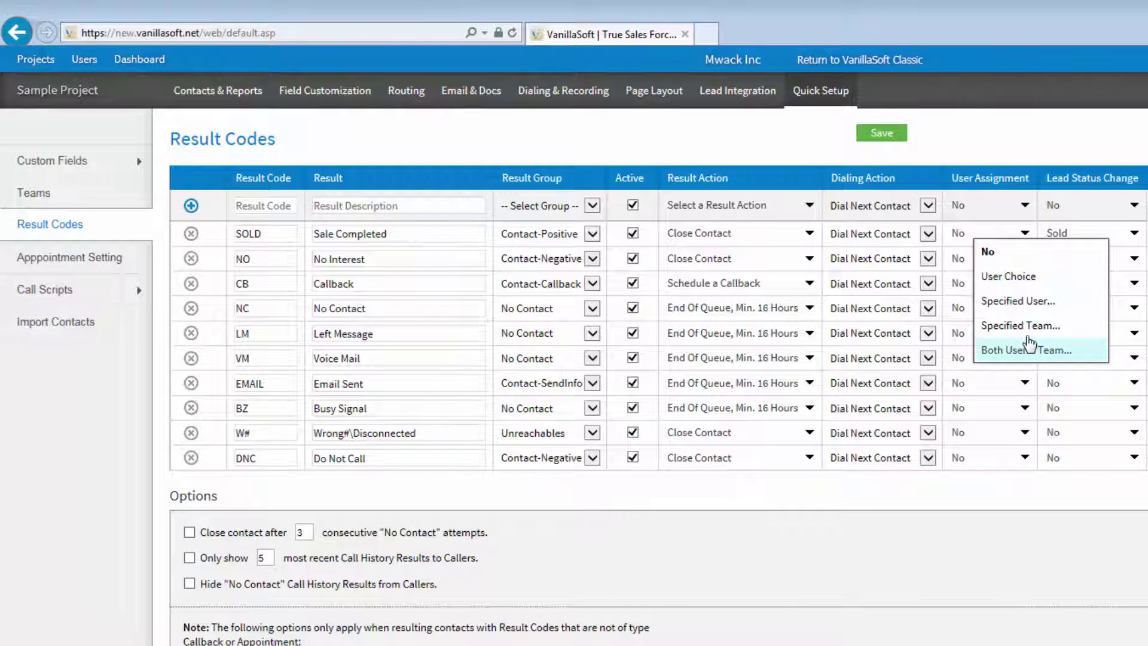
left_click(1040, 163)
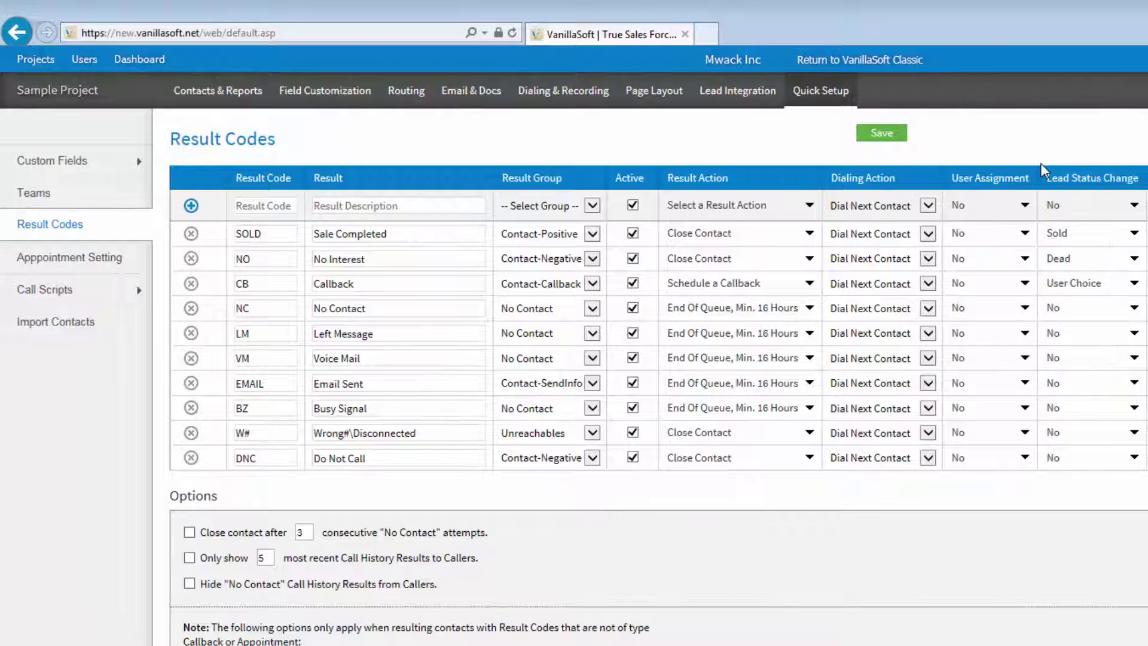
Step: Set the SOLD result code's action to End Of Queue with a minimum of 1 Day
left_click(809, 233)
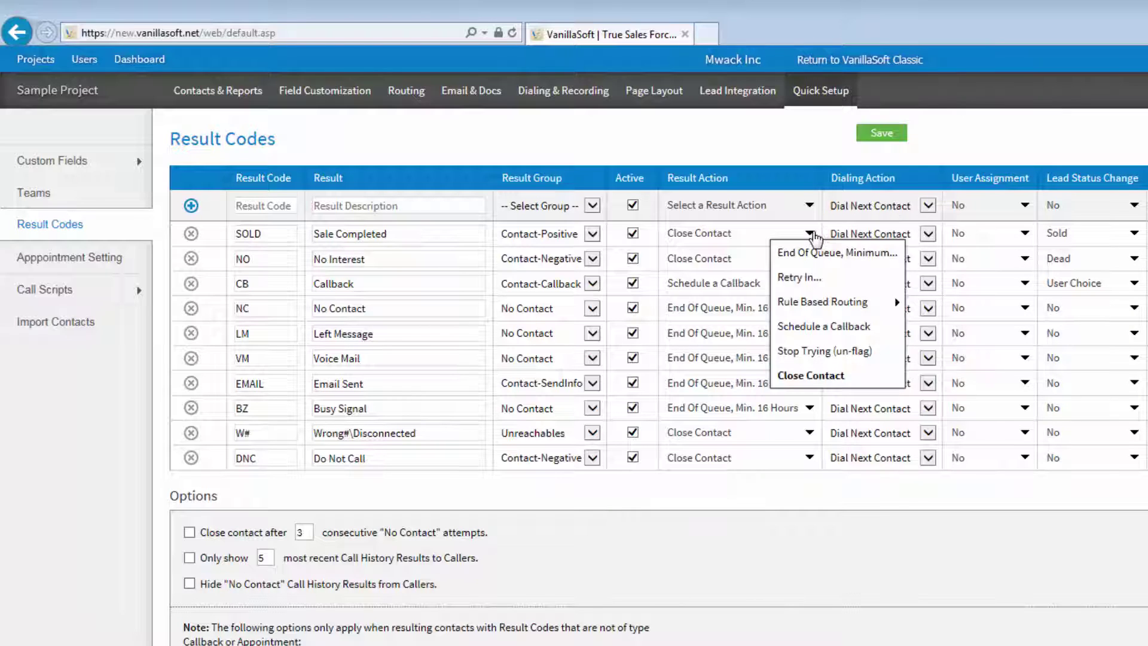
left_click(812, 254)
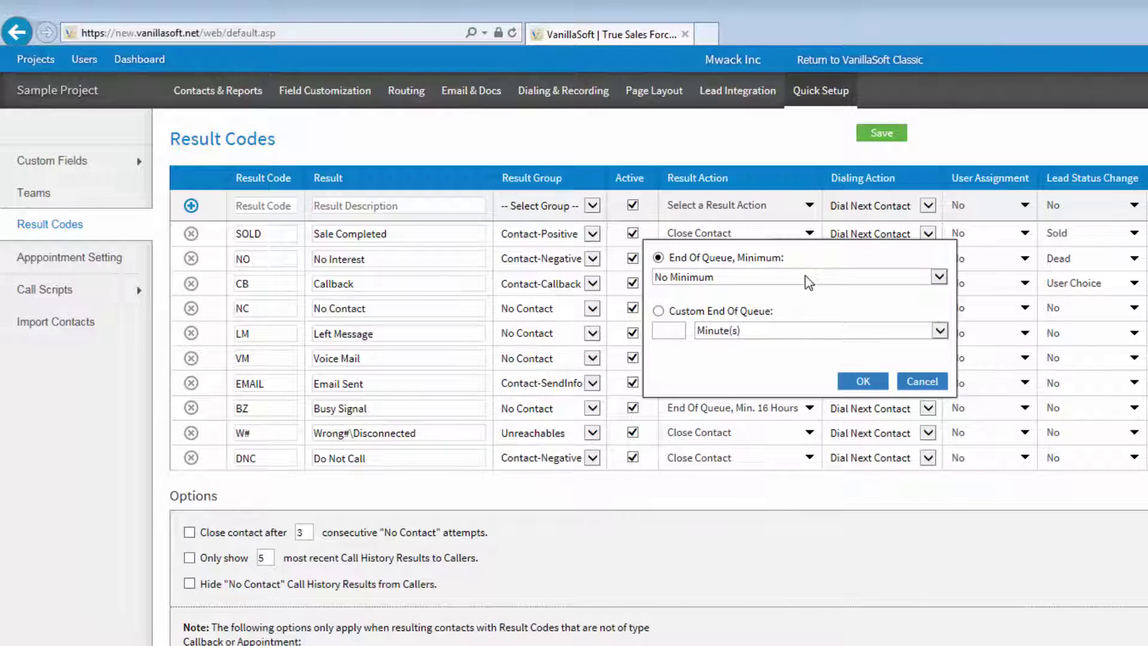
left_click(809, 277)
left_click(776, 402)
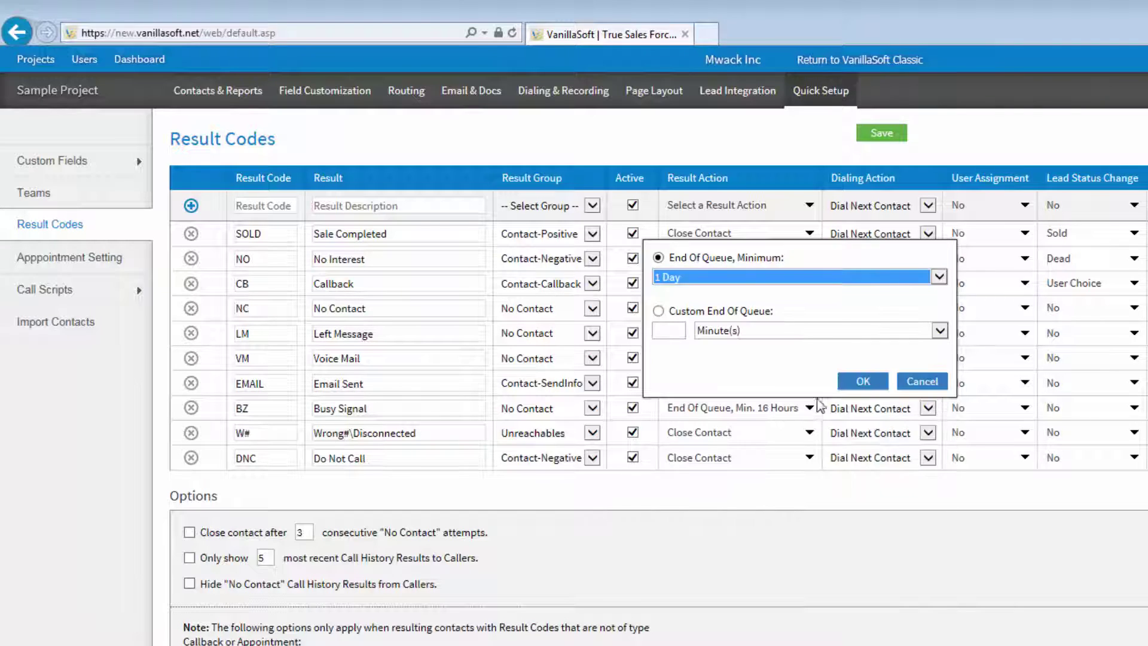
left_click(861, 381)
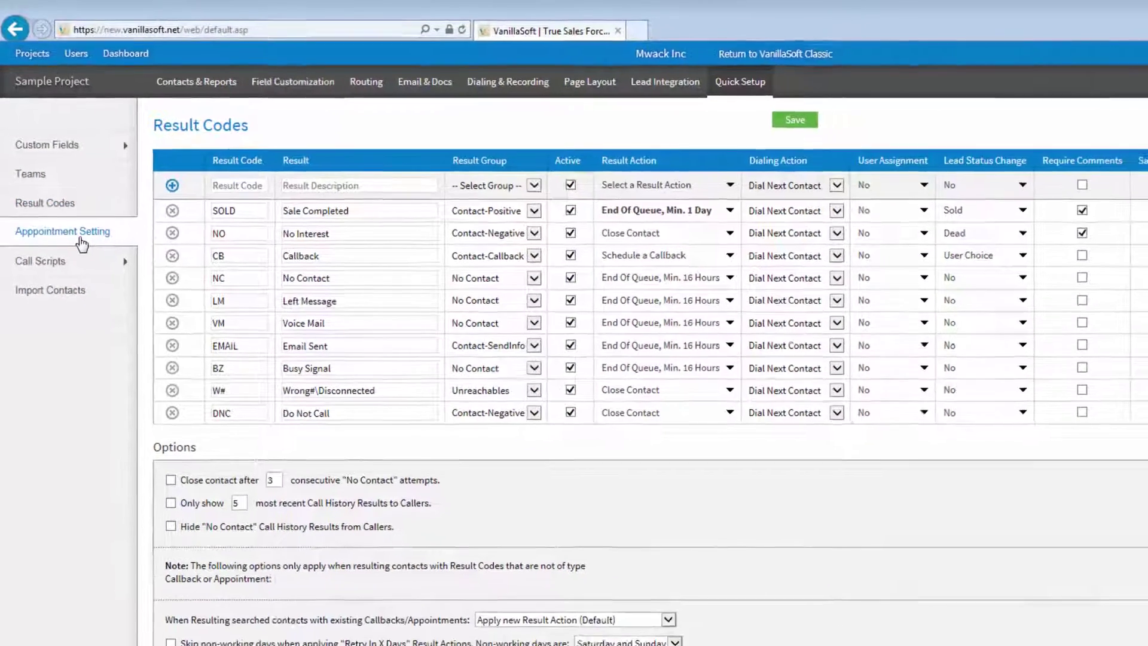
Step: In the appointment settings, enable email notifications to both agents and contacts
left_click(68, 257)
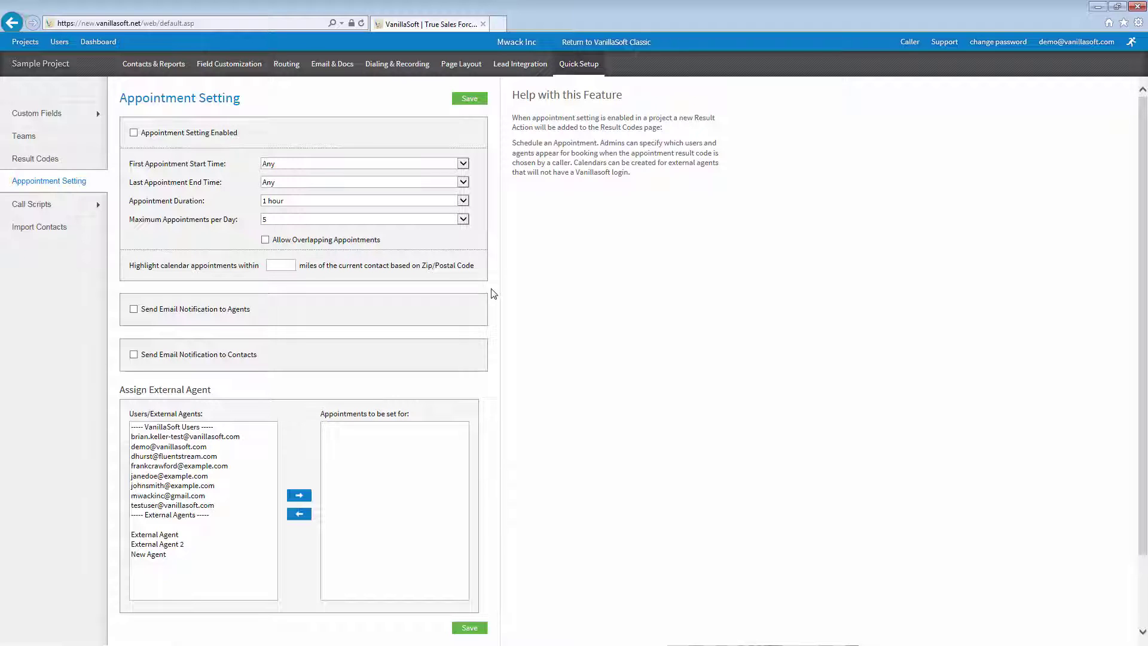
left_click(133, 309)
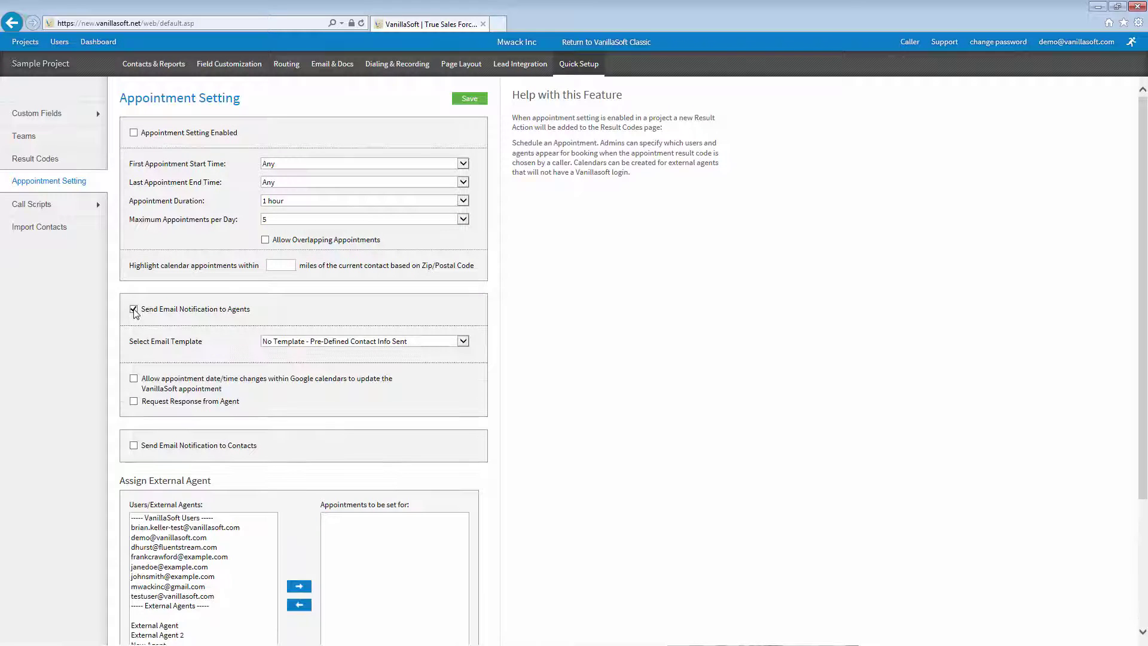
left_click(133, 446)
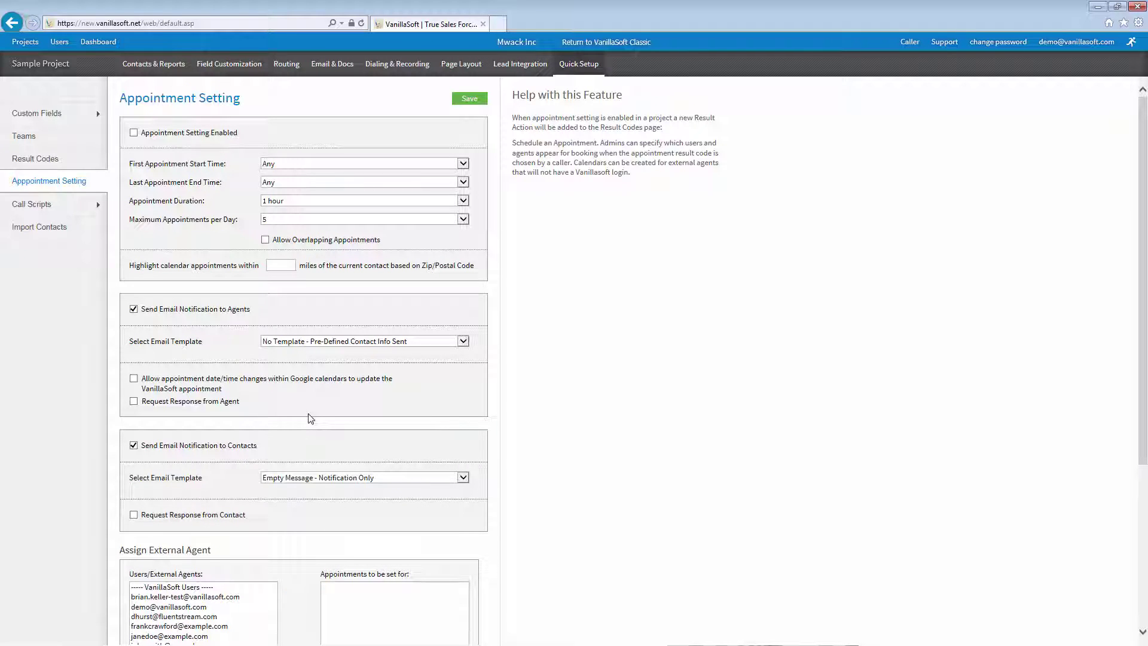
Step: In the Sample Script call script, rename the Sample Introduction subscript as "Main Intro"
left_click(23, 205)
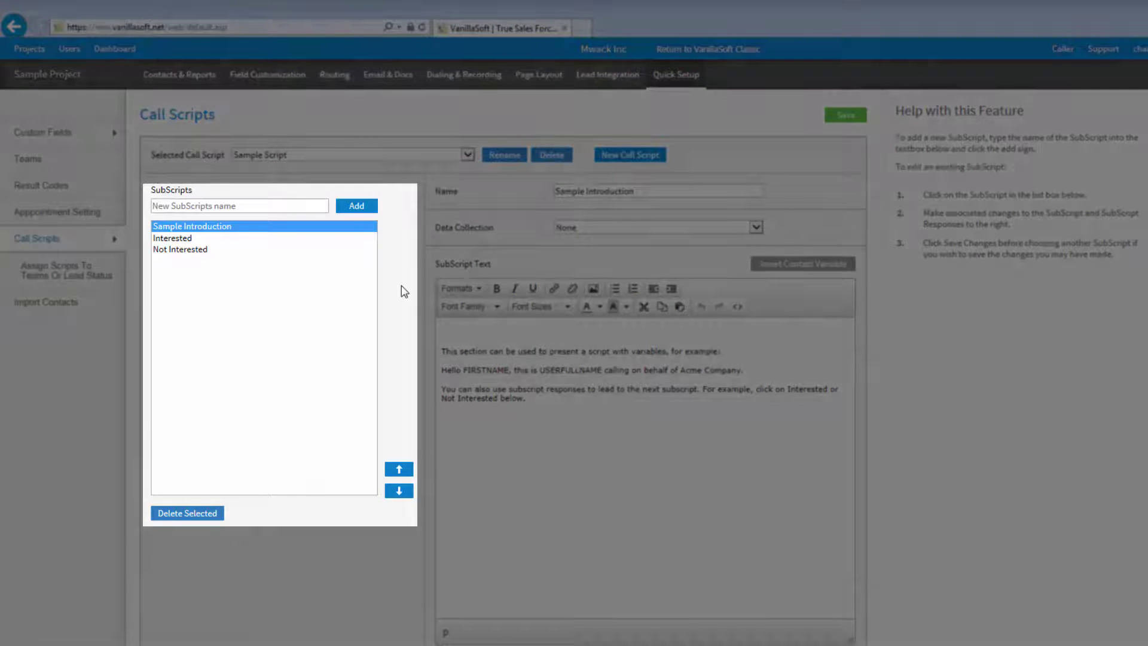
left_click(471, 156)
left_click(428, 260)
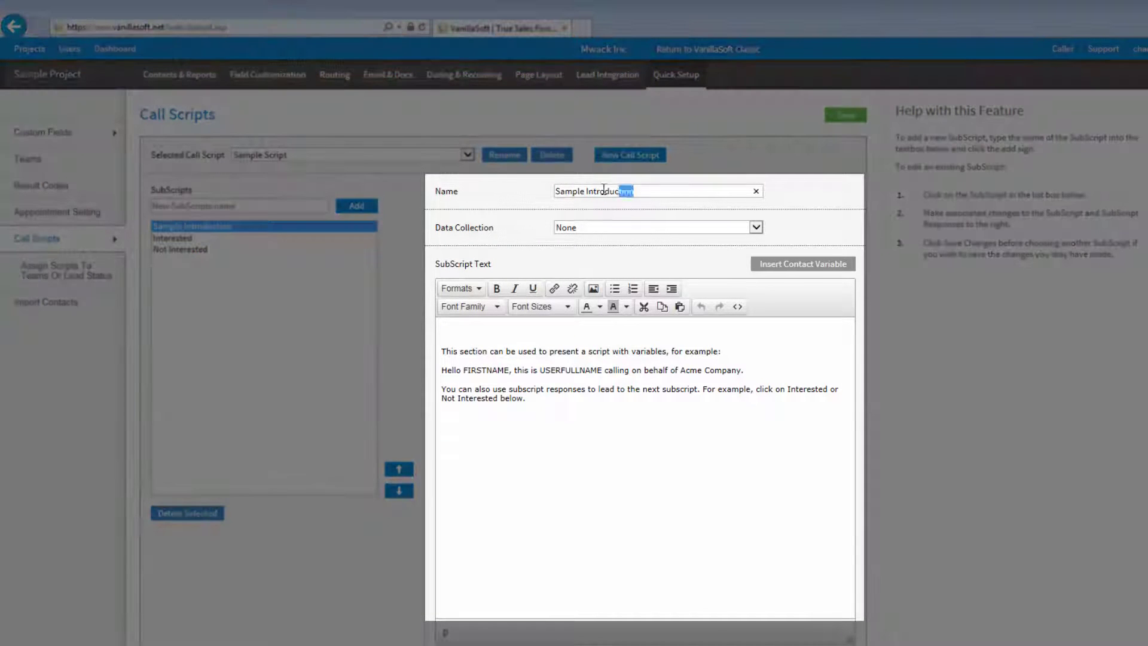
left_click_drag(603, 189, 540, 192)
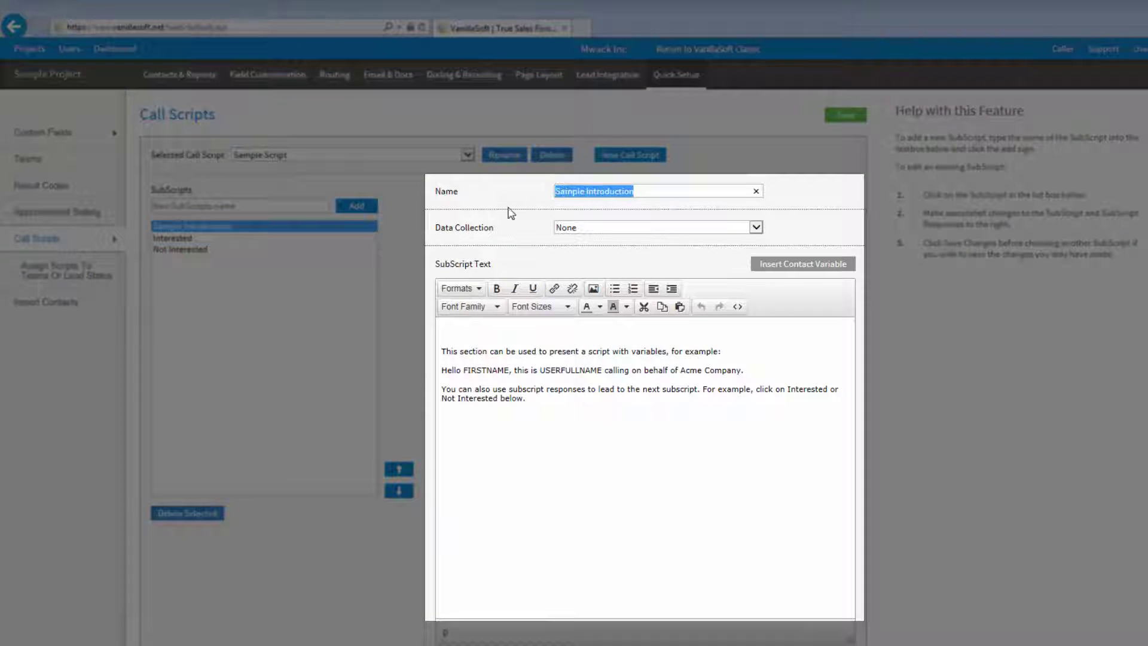
type("Main Intro")
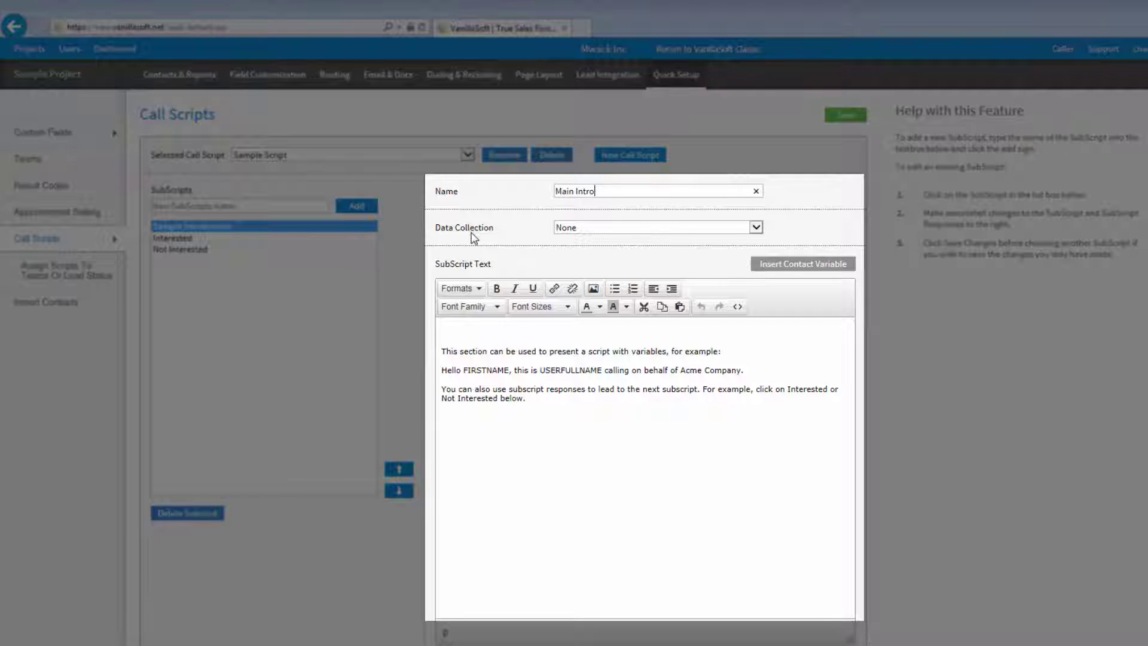
Step: Insert the Full Address contact variable at the end of the introduction subscript's text and save the call script
left_click(546, 411)
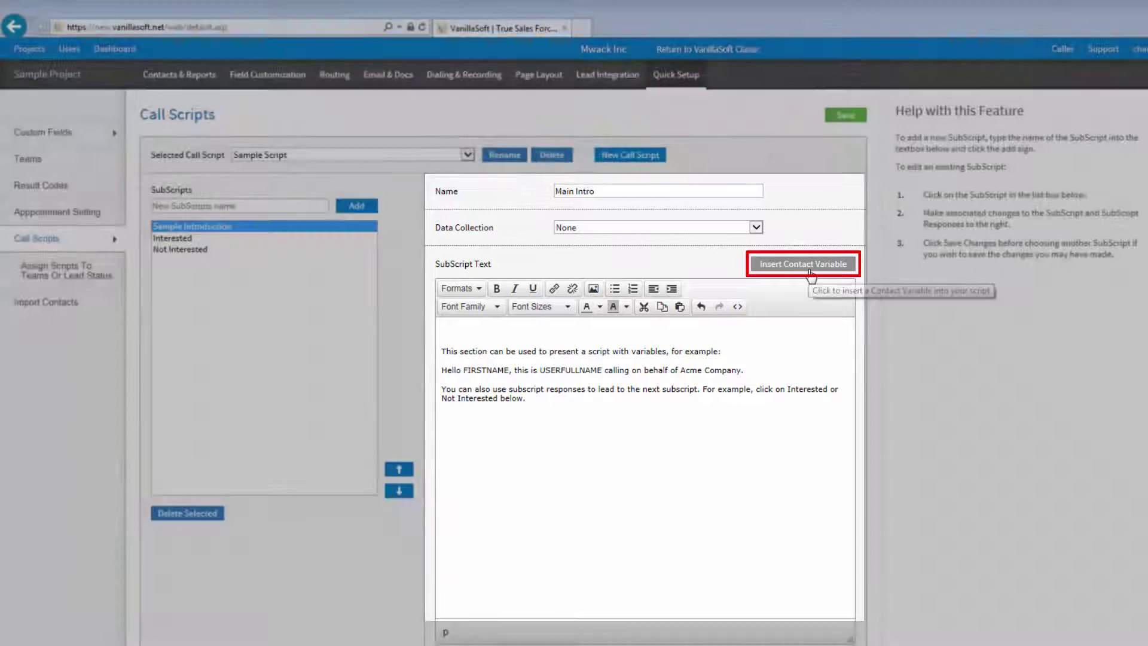
left_click(811, 274)
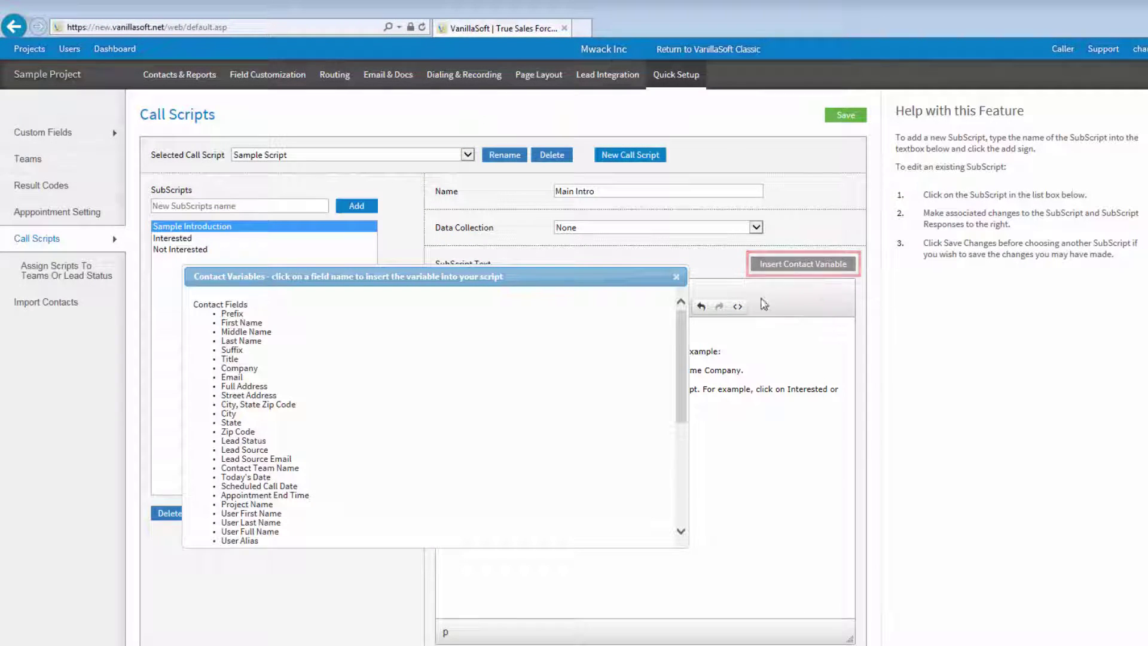
left_click_drag(680, 352, 656, 336)
left_click(253, 388)
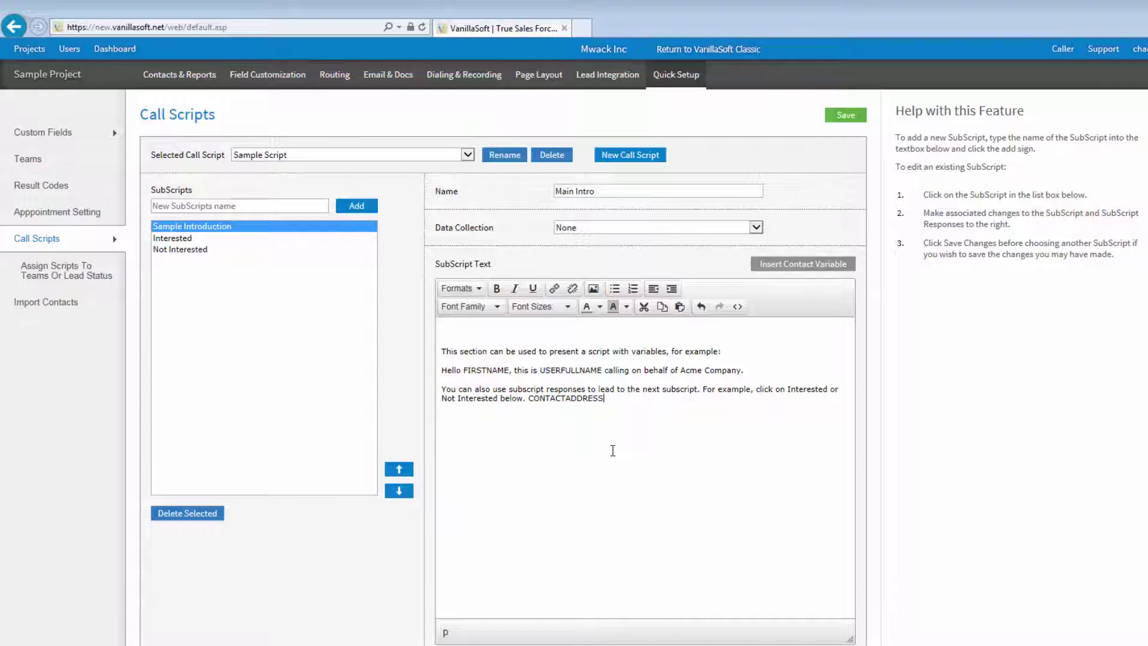
left_click(845, 116)
scroll(904, 403, "down", 2)
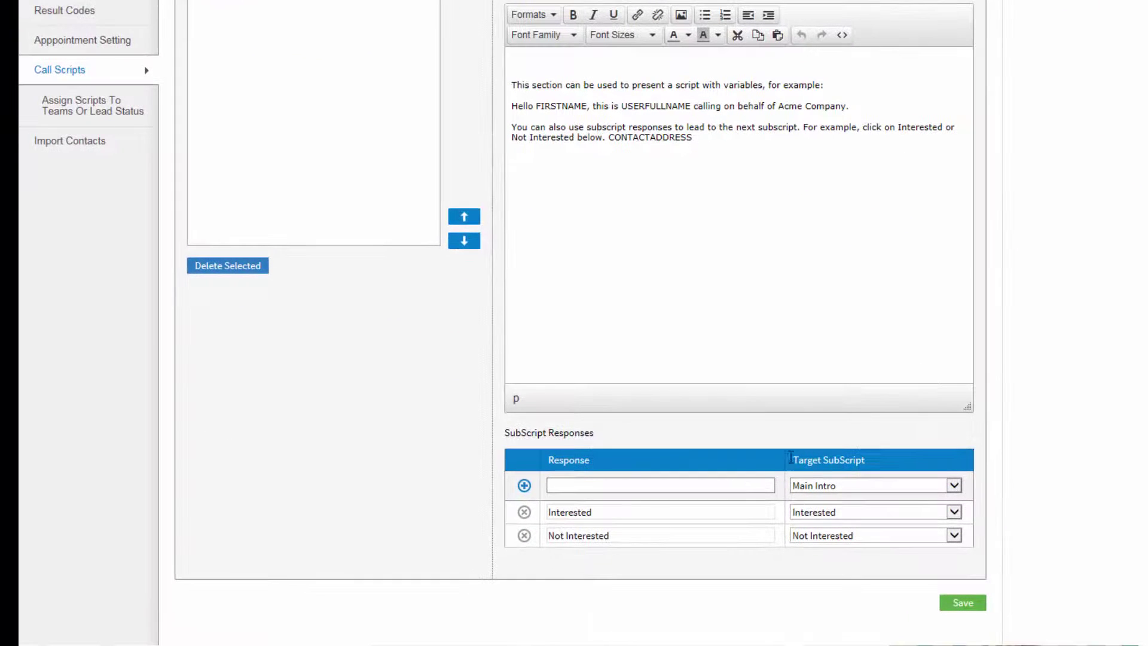
Step: Rename the Main Intro subscript's Interested response as "Yes" and its Not Interested response as "No", and save the call script
left_click_drag(663, 570, 506, 583)
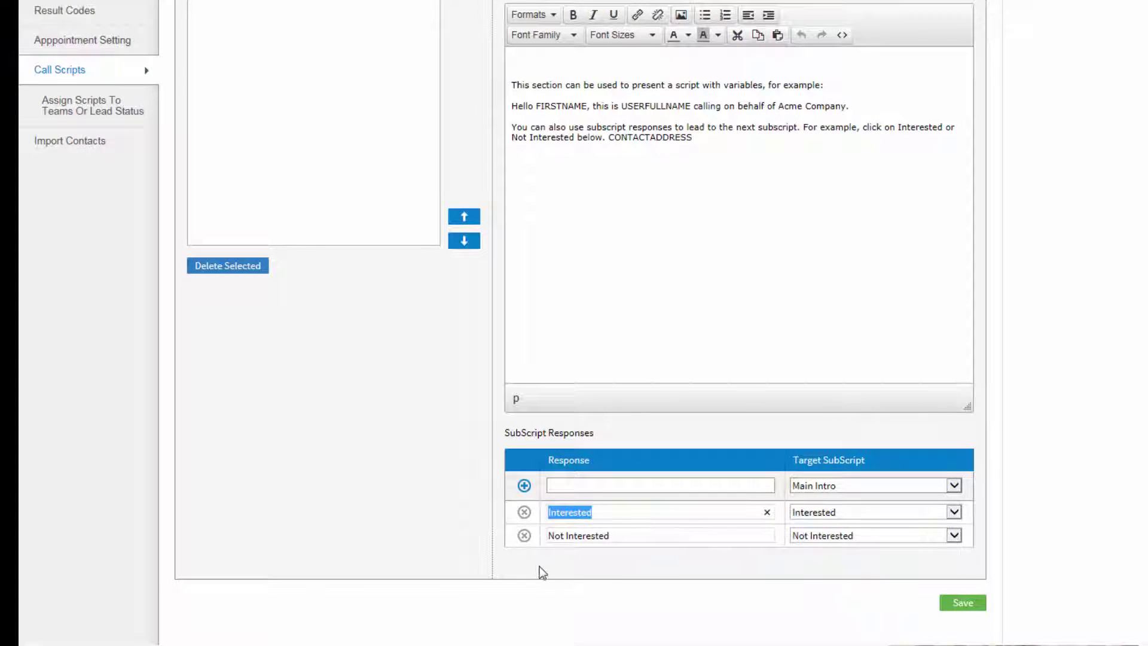
type("Yes")
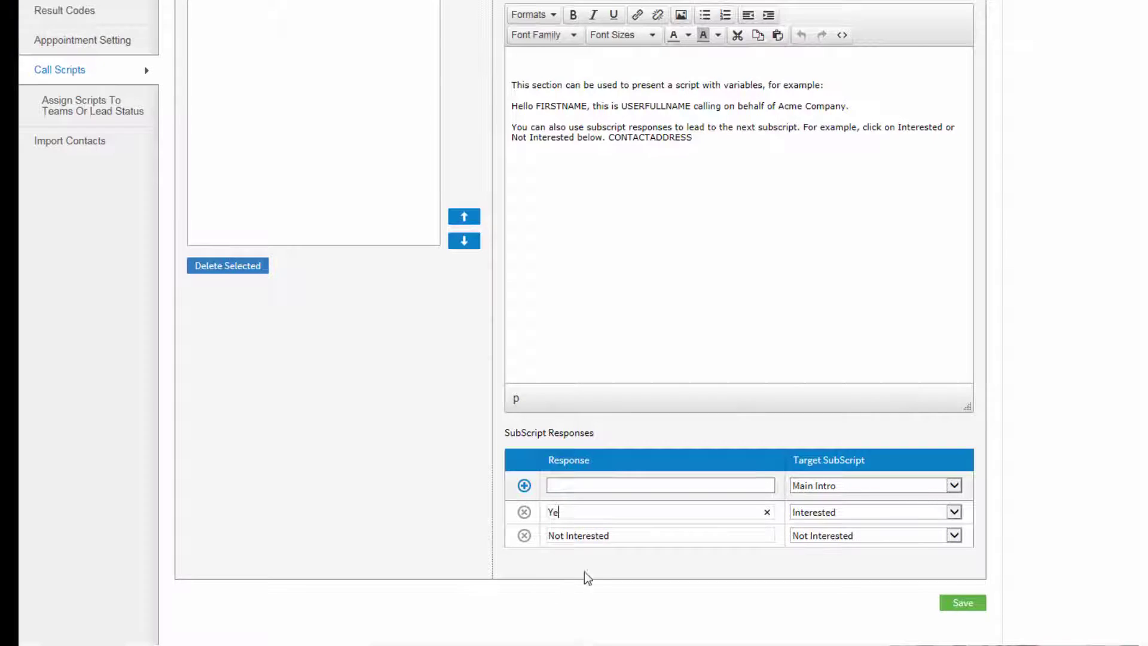
left_click(630, 536)
left_click_drag(630, 536, 551, 542)
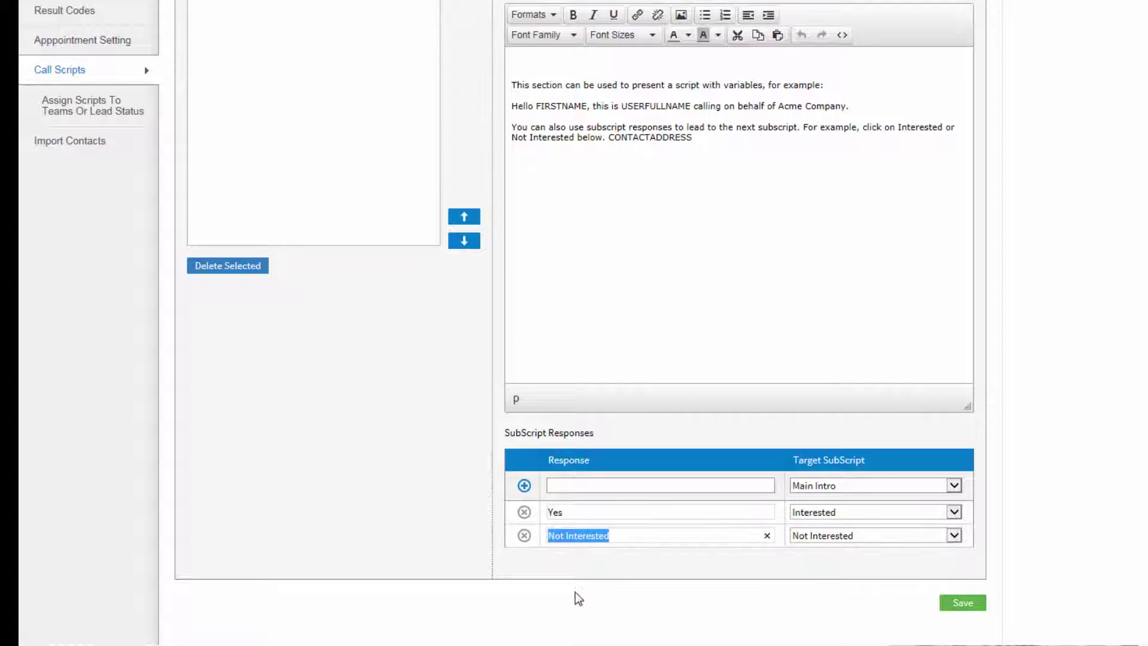
type("No")
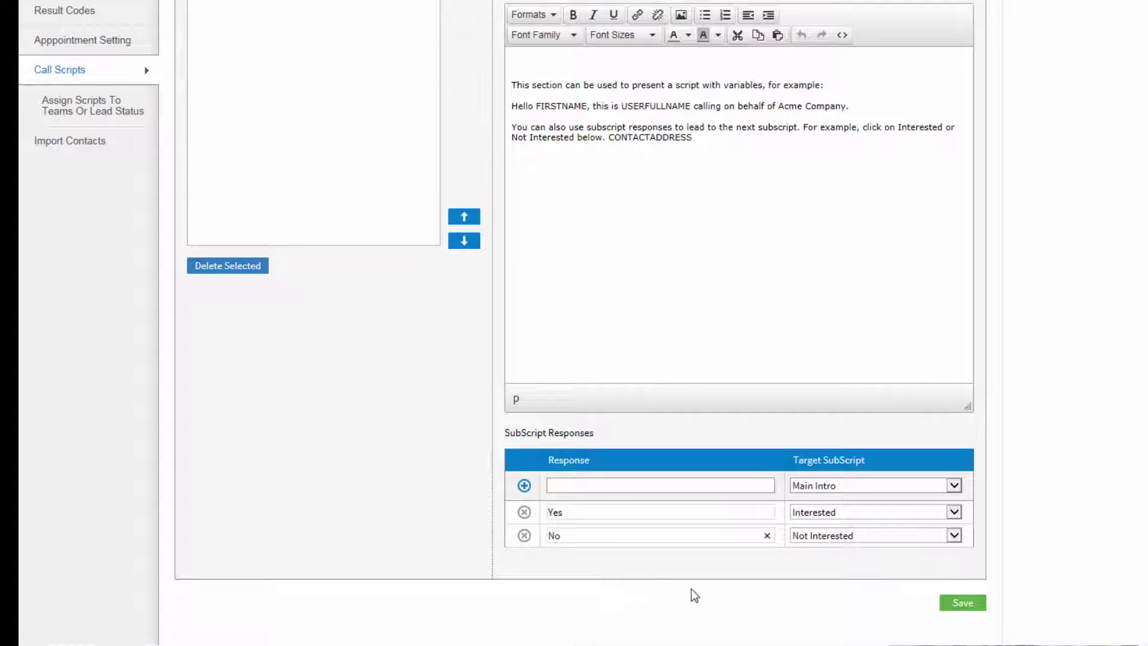
left_click(960, 602)
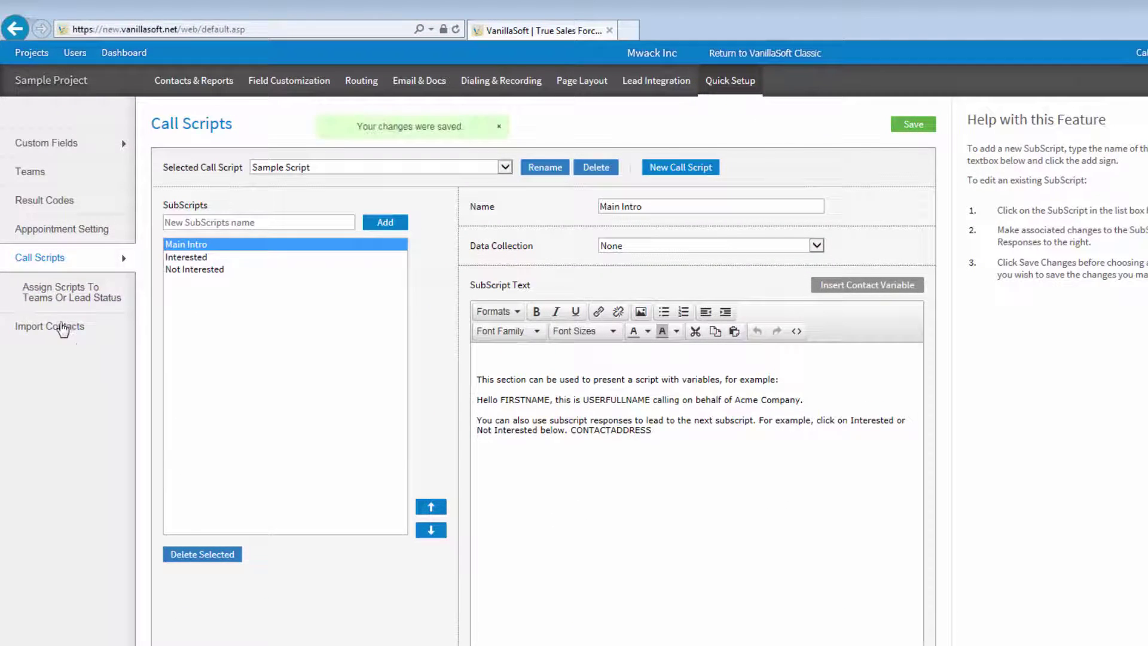
Step: Load Sample Leads.csv from the Leads folder into the contact import wizard and proceed to the field mapping
left_click(63, 327)
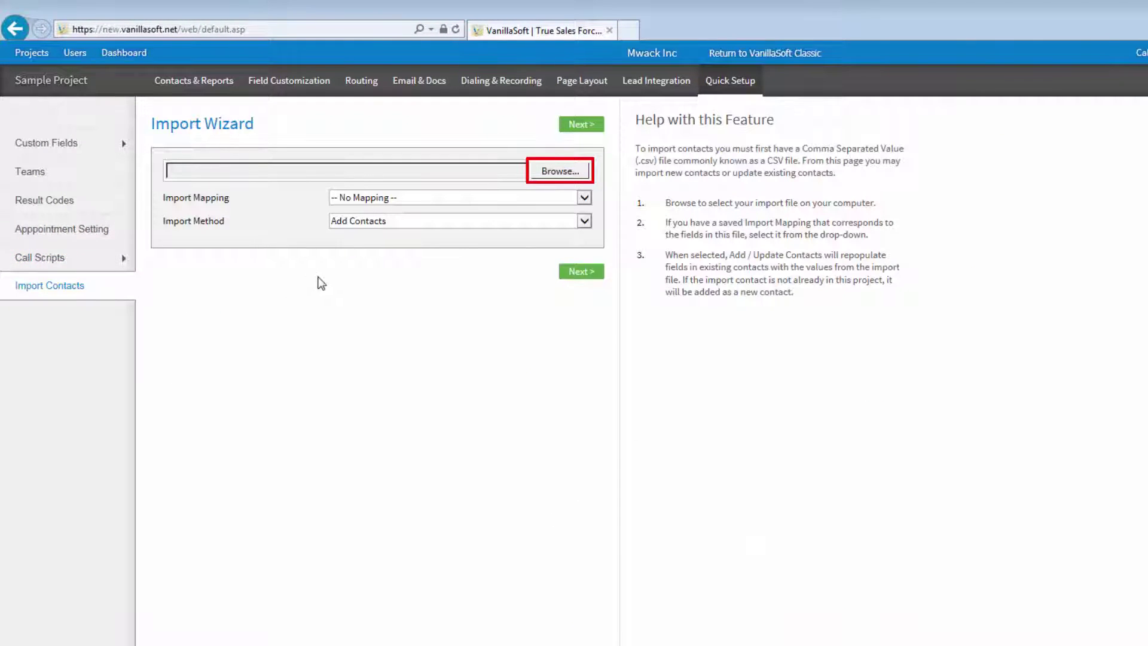
left_click(562, 176)
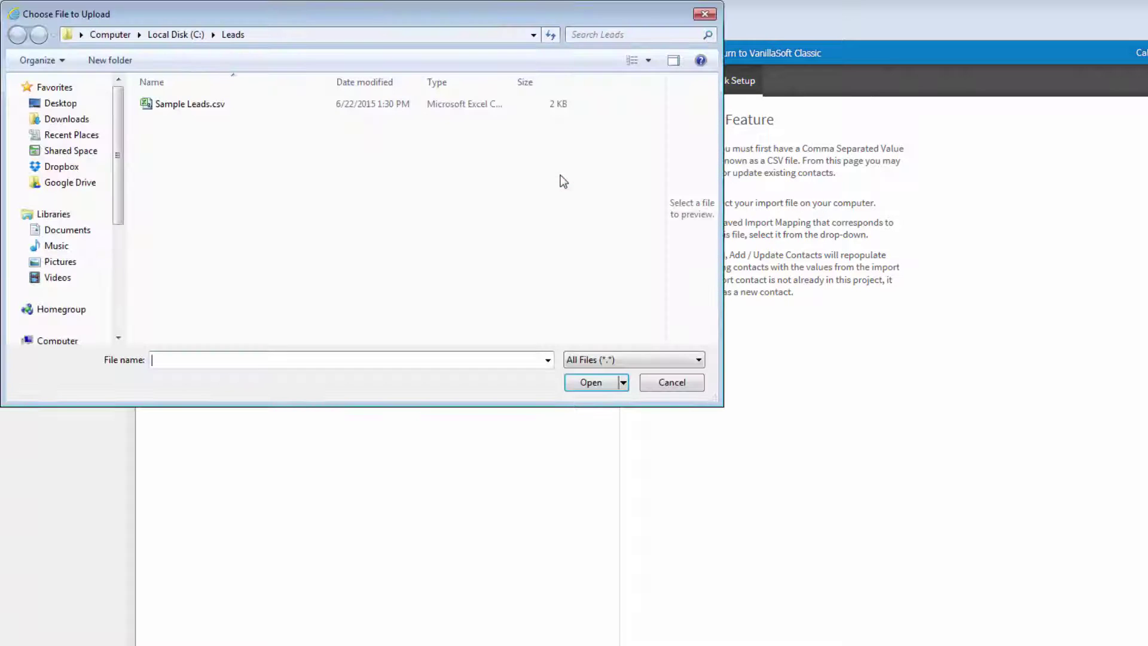
double_click(179, 107)
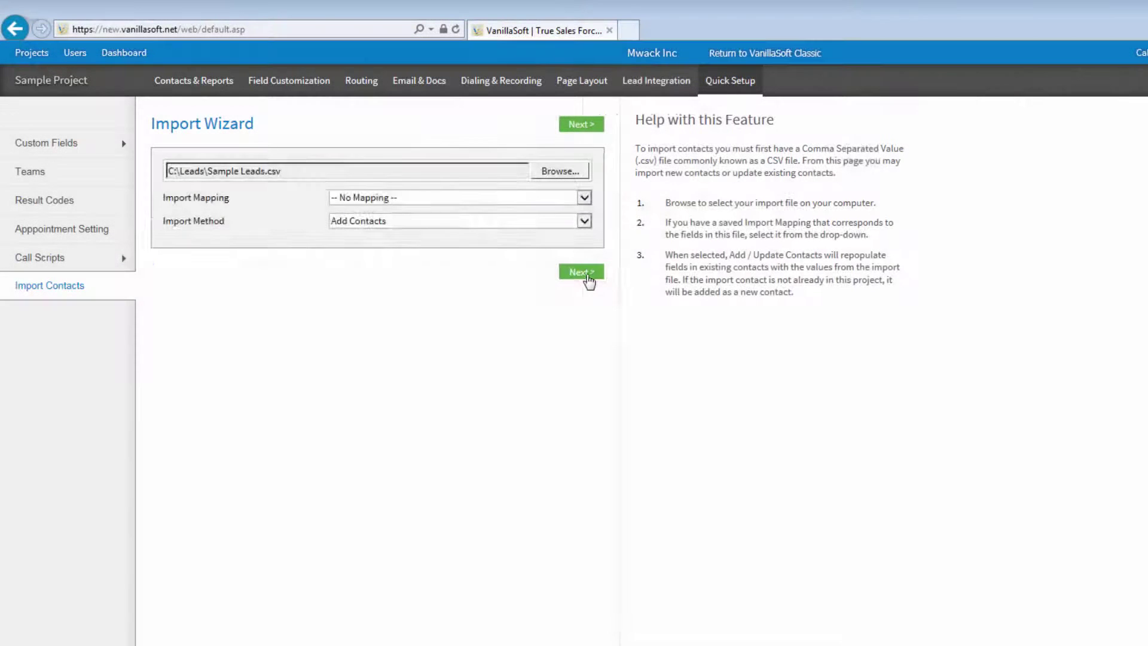
left_click(583, 277)
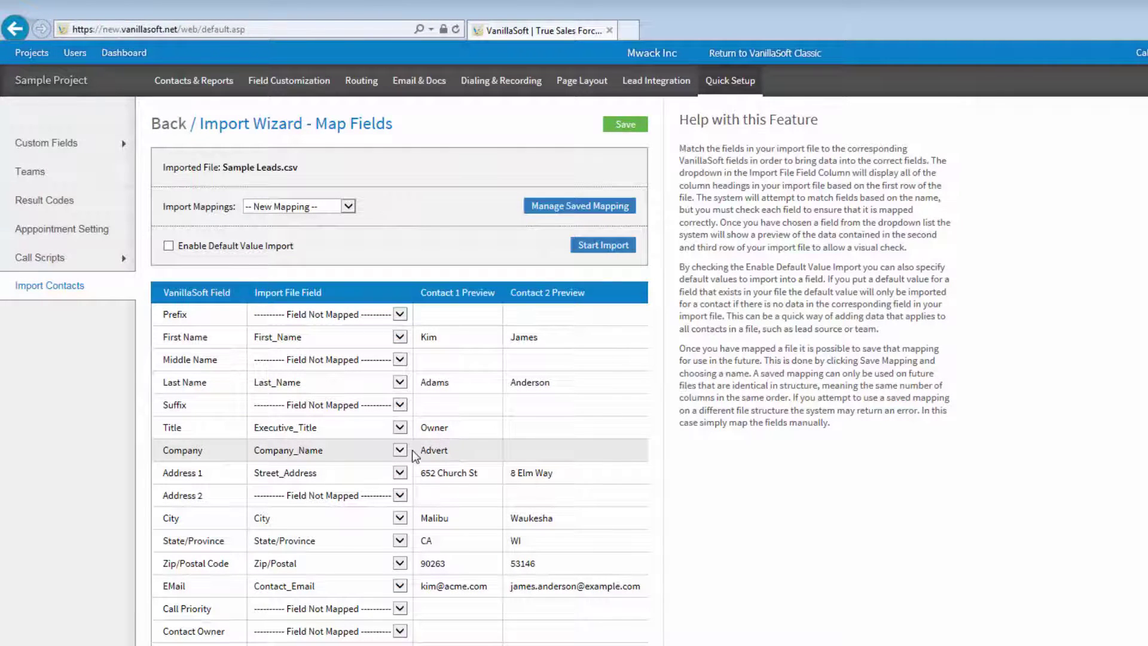
Step: Map Address 1 to Street_Address, Other Field Name to Industry and Lead Source to Lead_Provider for the import
left_click(400, 472)
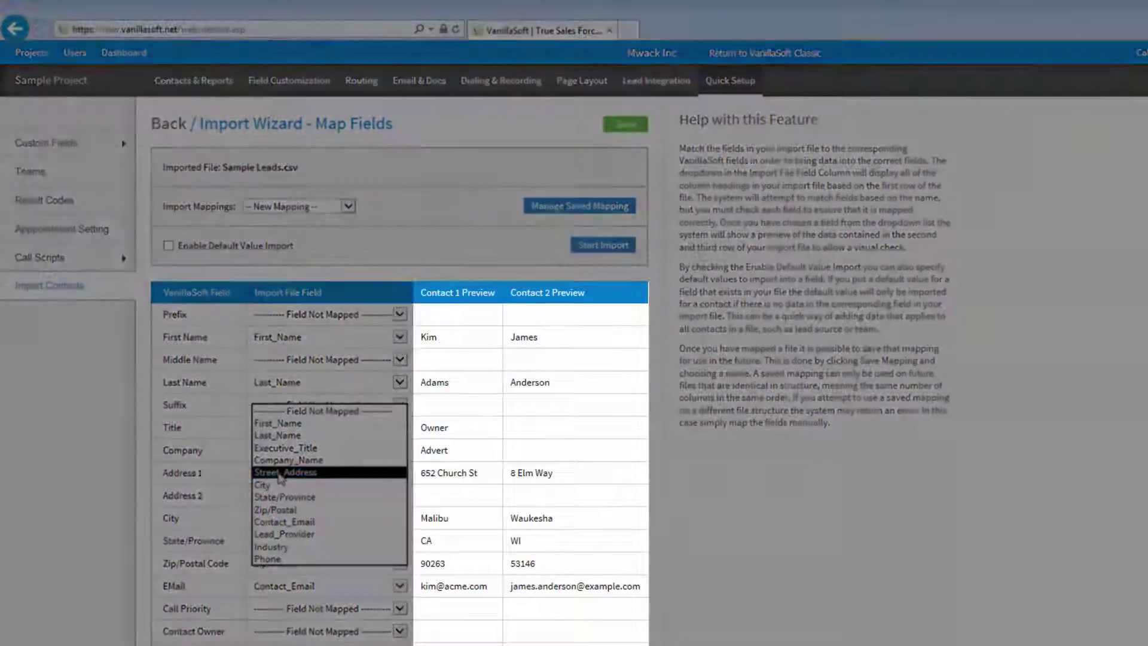
left_click(278, 474)
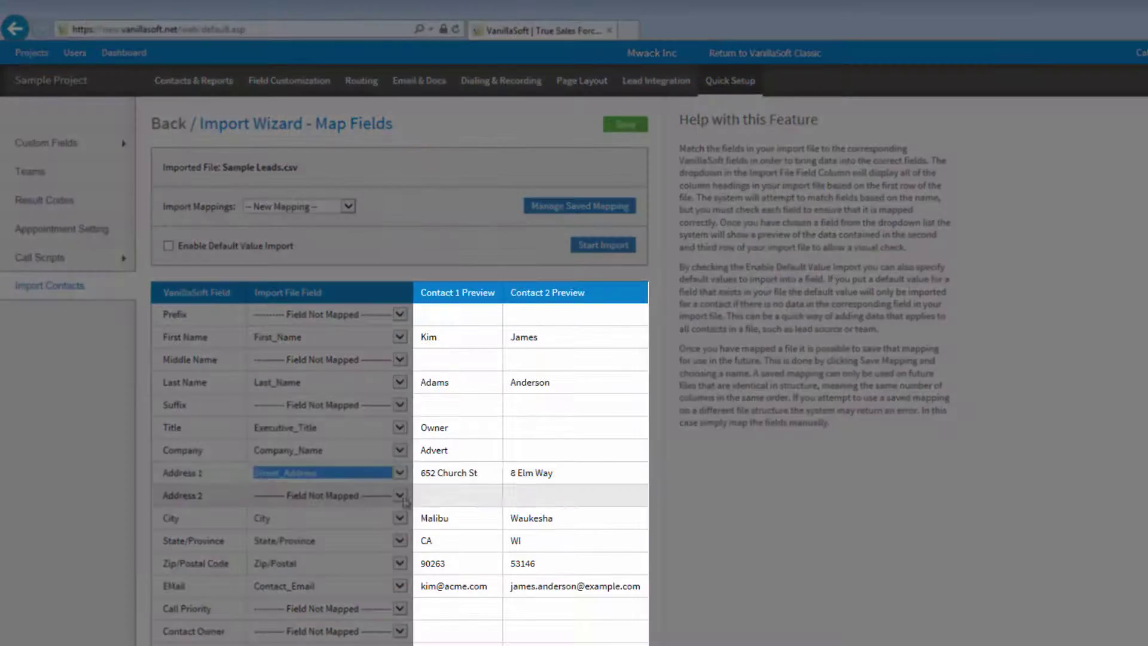
scroll(487, 512, "down", 5)
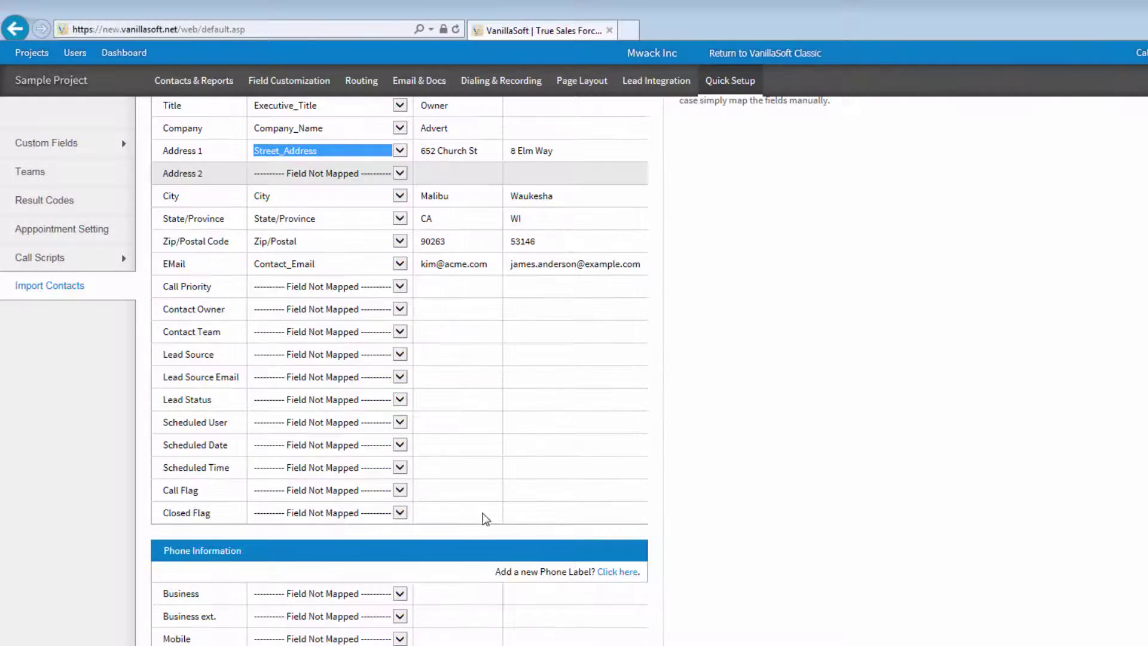
scroll(412, 619, "down", 3)
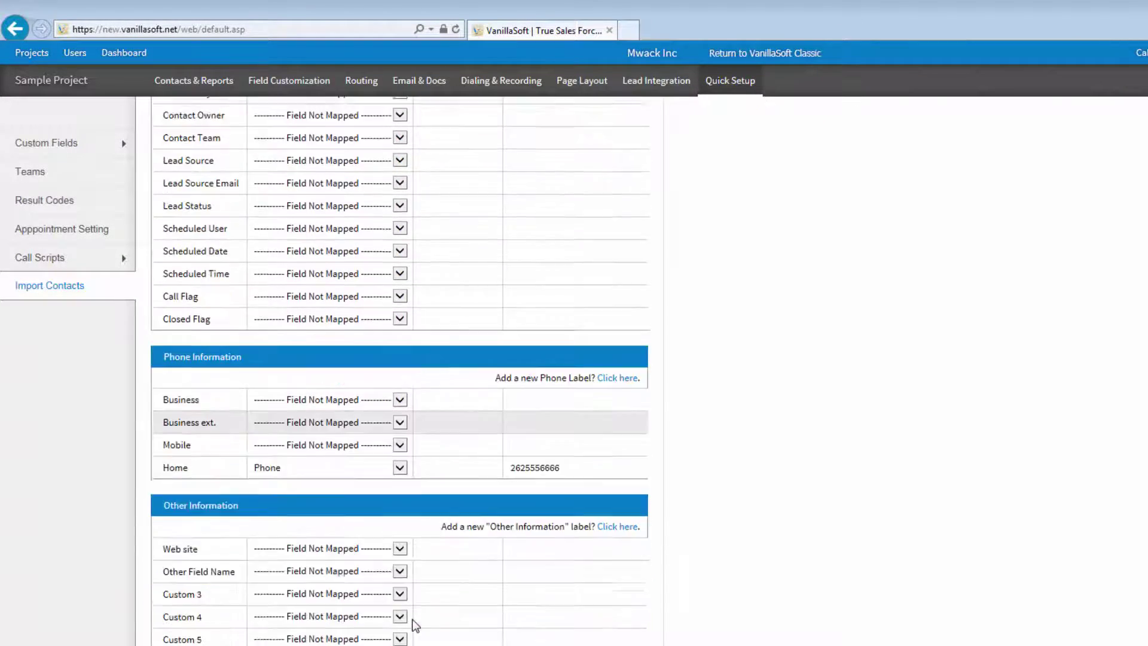
left_click(400, 551)
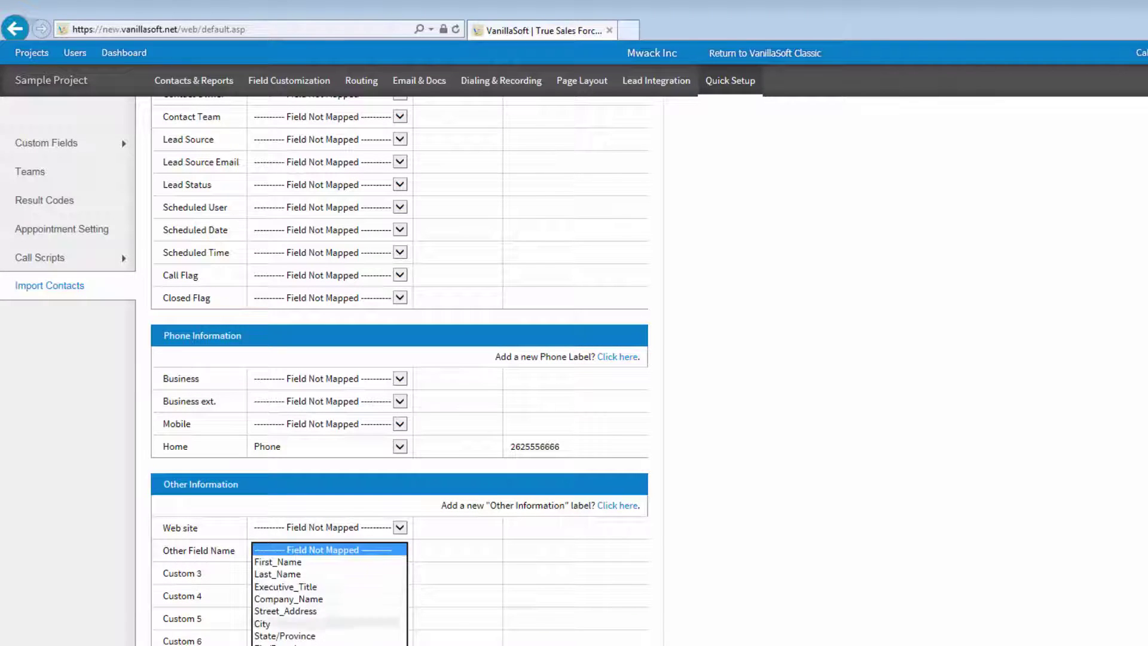
left_click(312, 625)
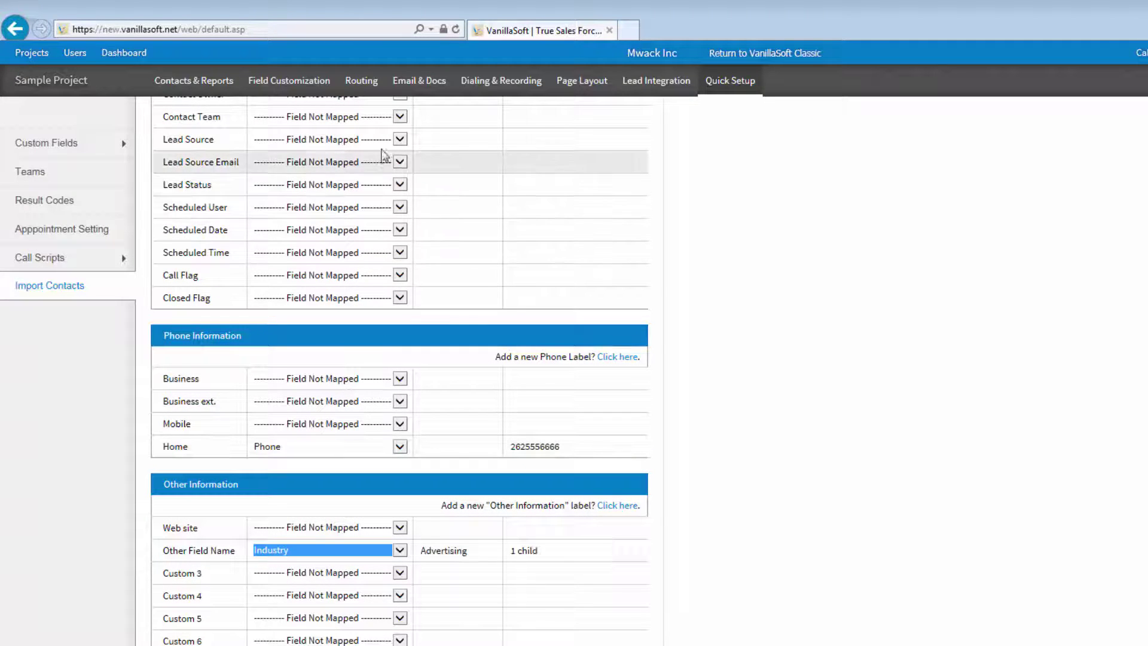
left_click(400, 139)
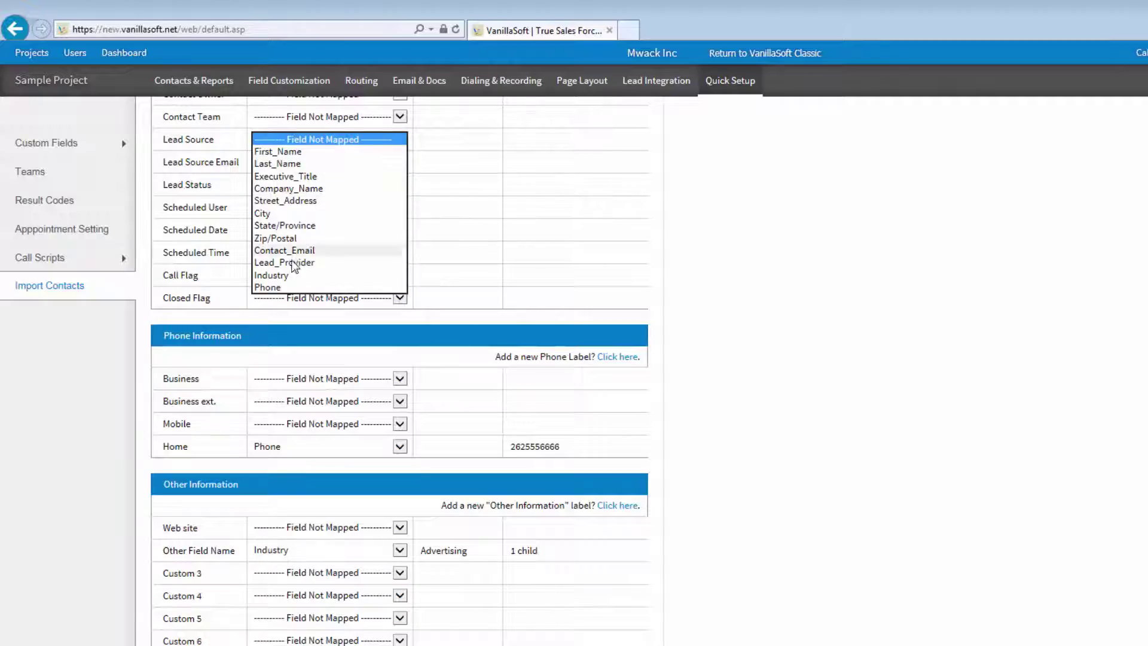
left_click(298, 264)
Step: Enable default value import with Qualified Leads as the Contact Team default, and start the import
scroll(725, 264, "up", 6)
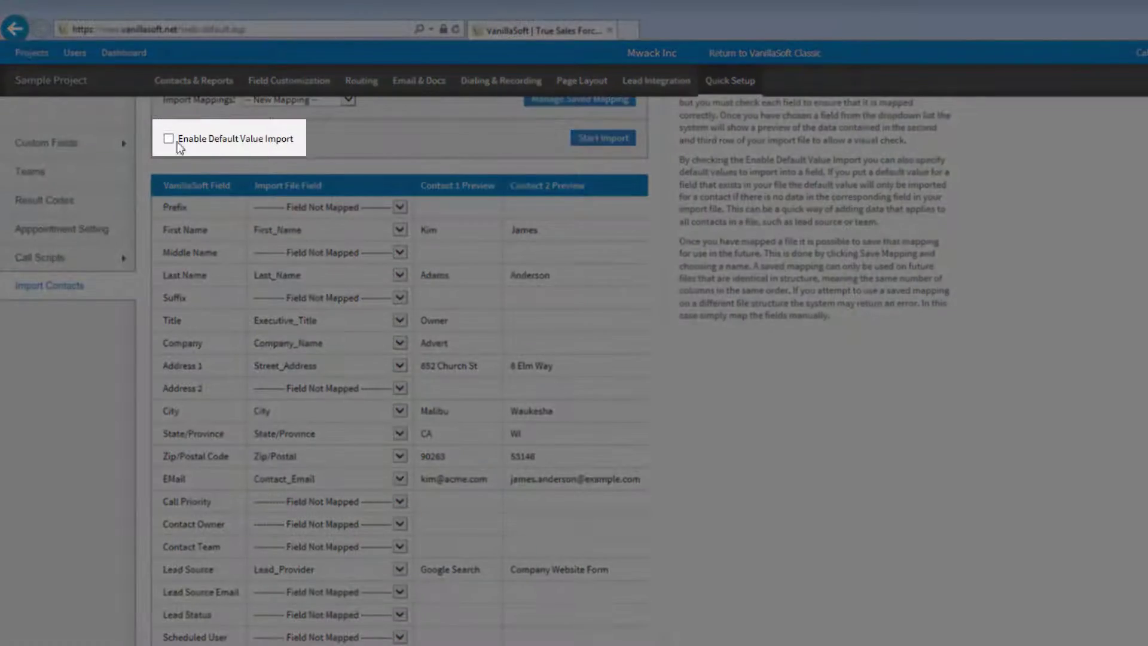
left_click(172, 141)
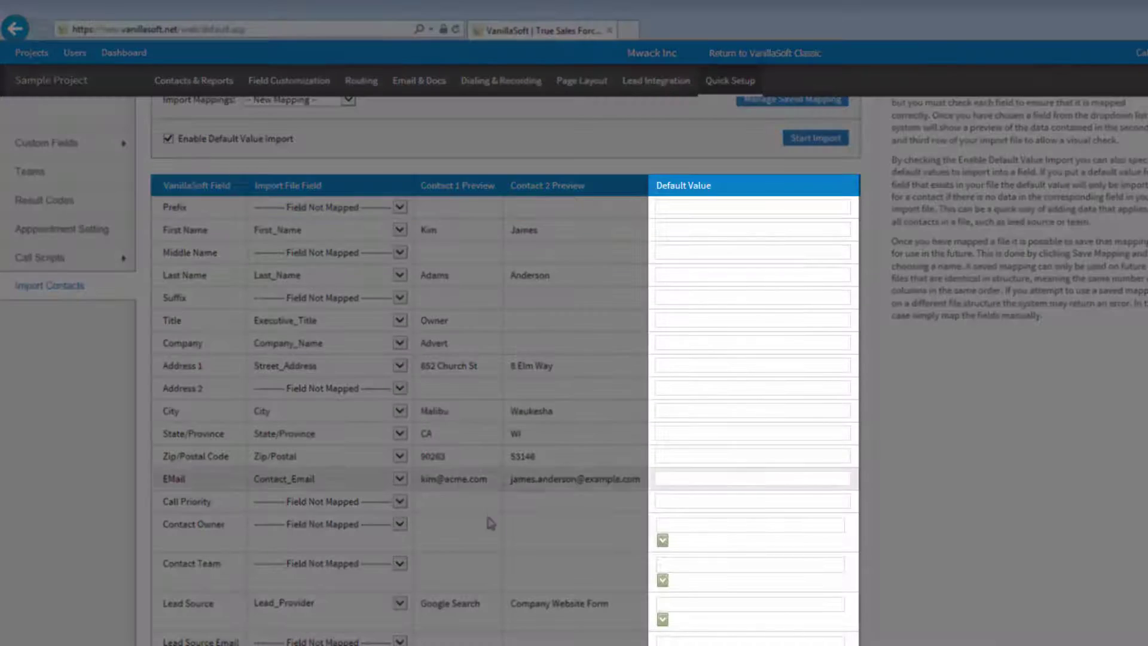
left_click(663, 583)
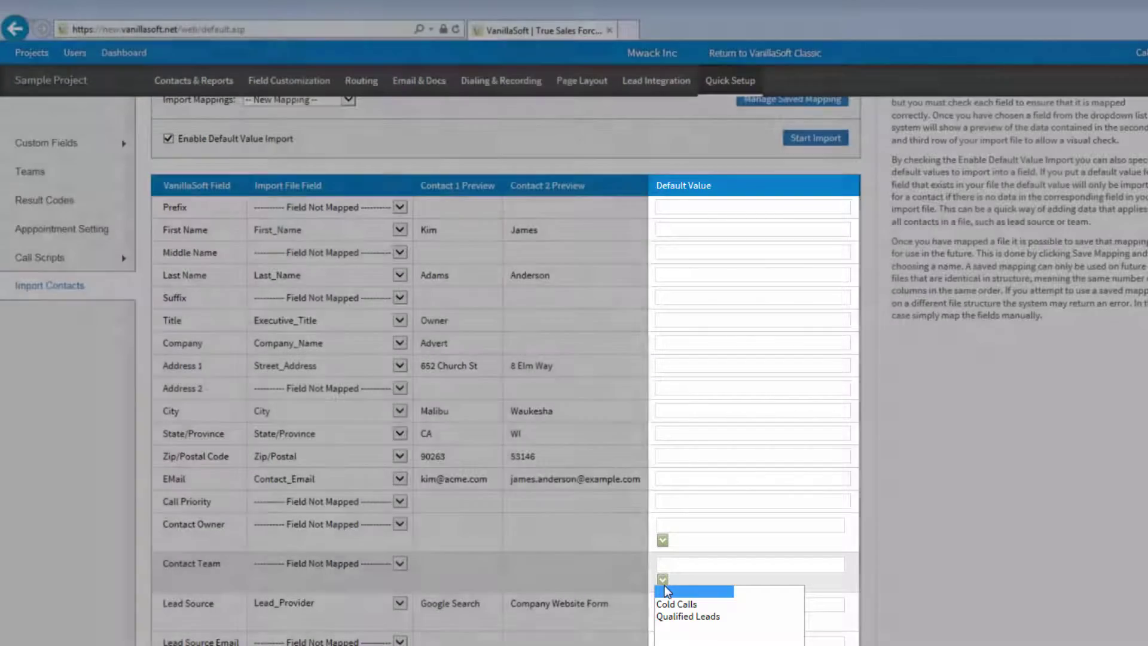
left_click(680, 619)
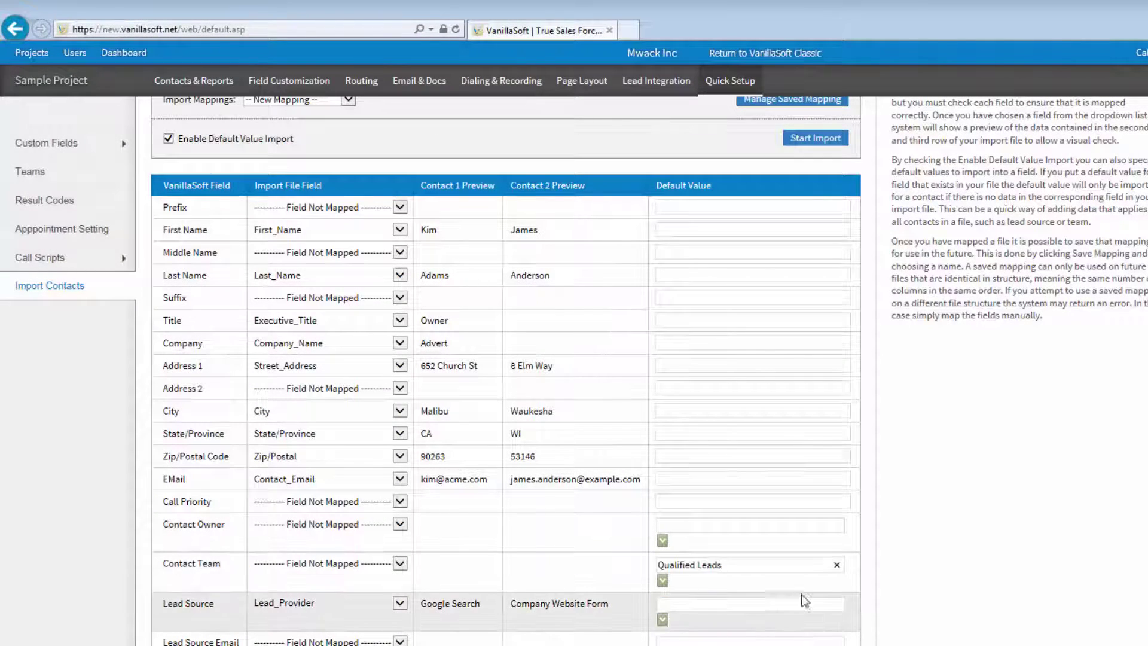
left_click(891, 576)
scroll(891, 576, "up", 2)
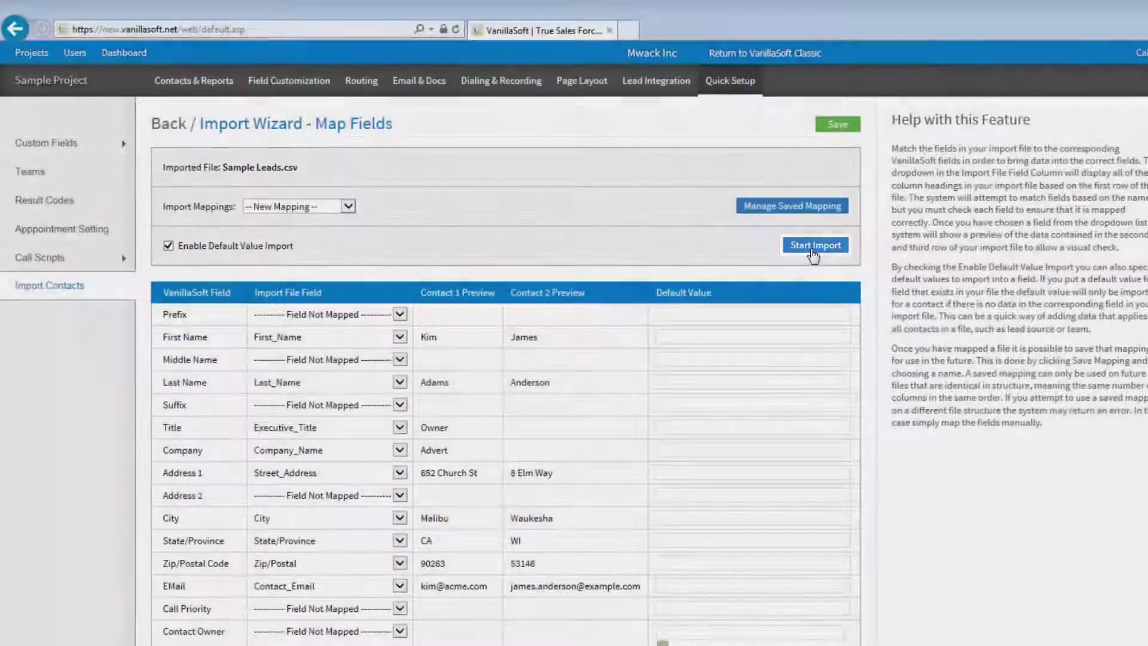
left_click(814, 248)
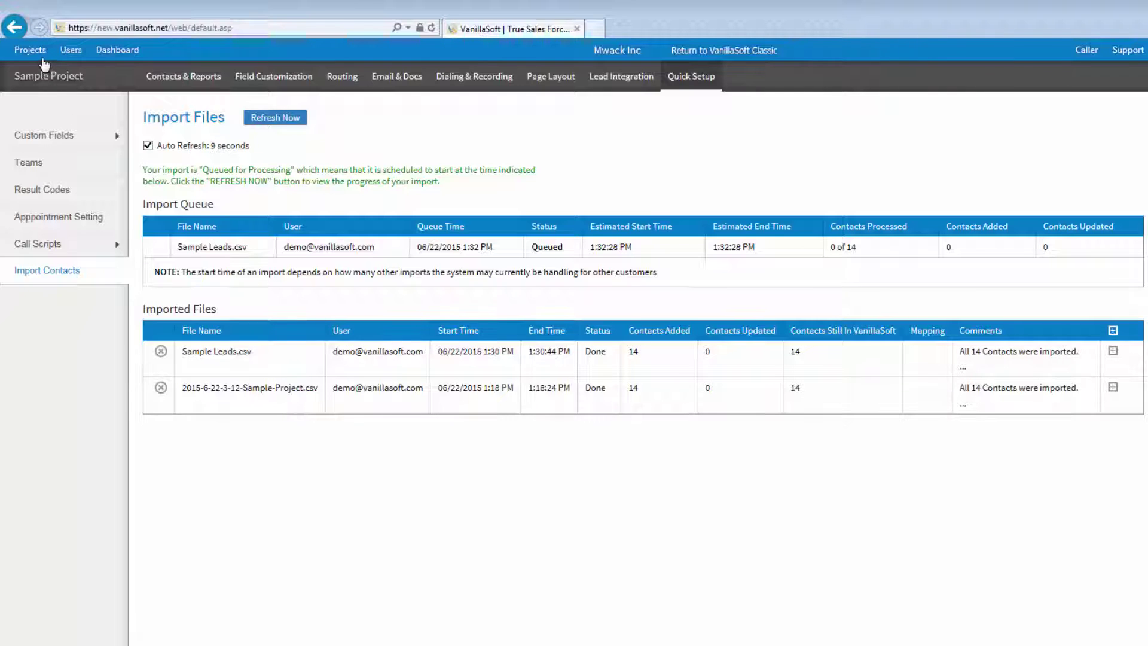
Step: Begin adding a new user with a first name, last name and email username, using the (UTC-07:00) Mountain Time (US & Canada) time zone
left_click(38, 54)
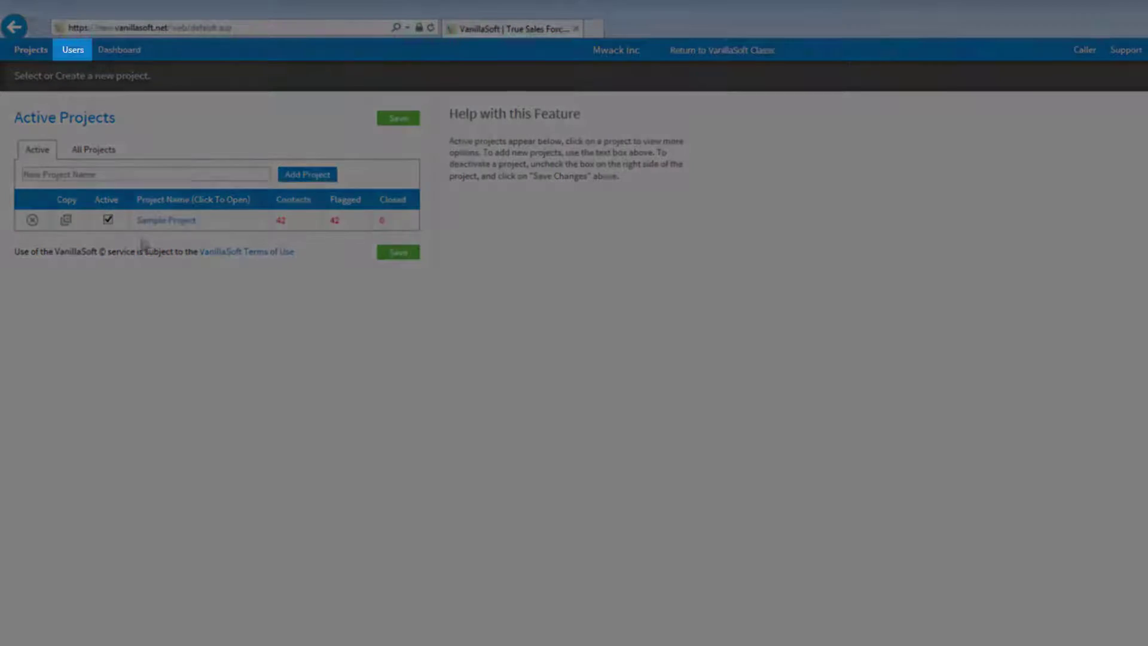
left_click(75, 51)
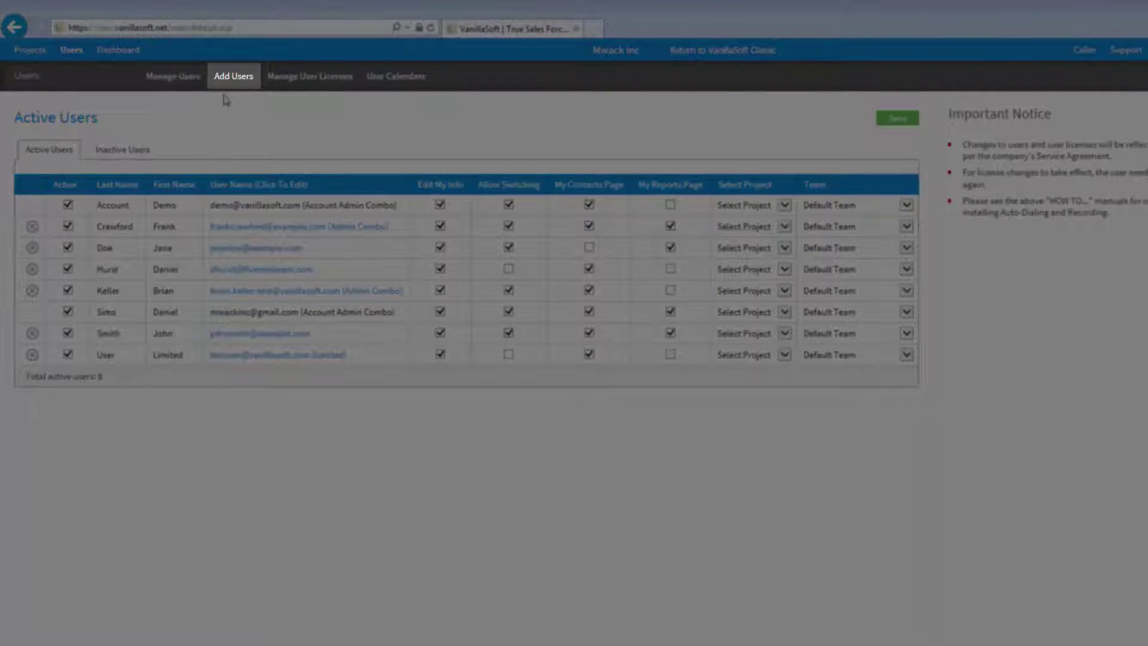
left_click(232, 79)
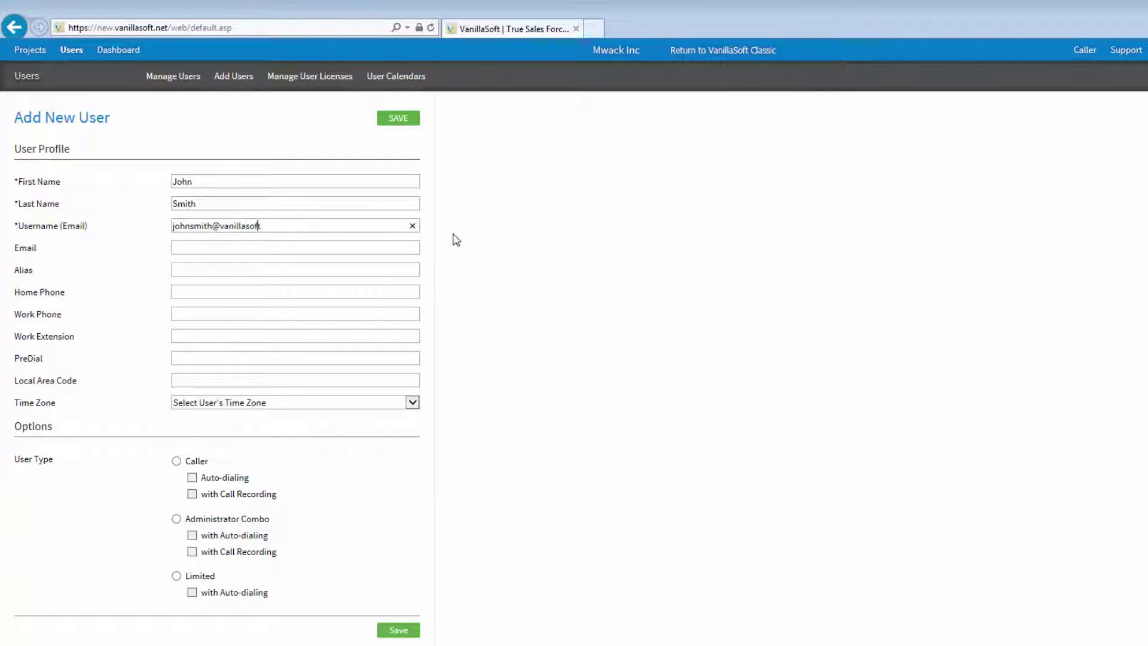
left_click(412, 402)
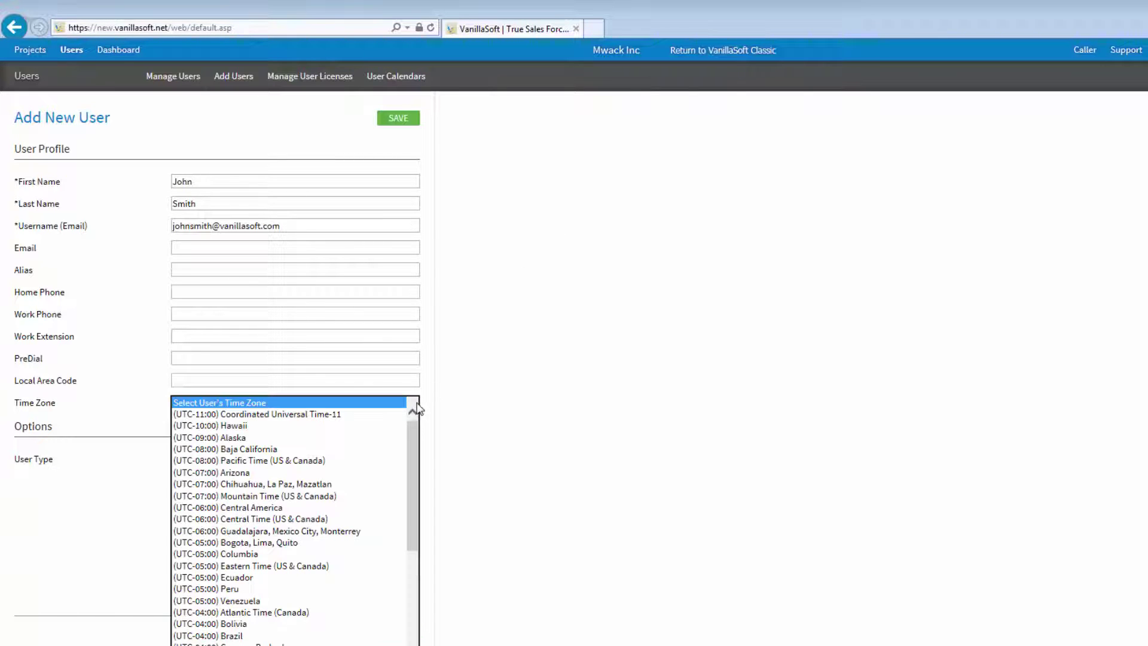
left_click(377, 496)
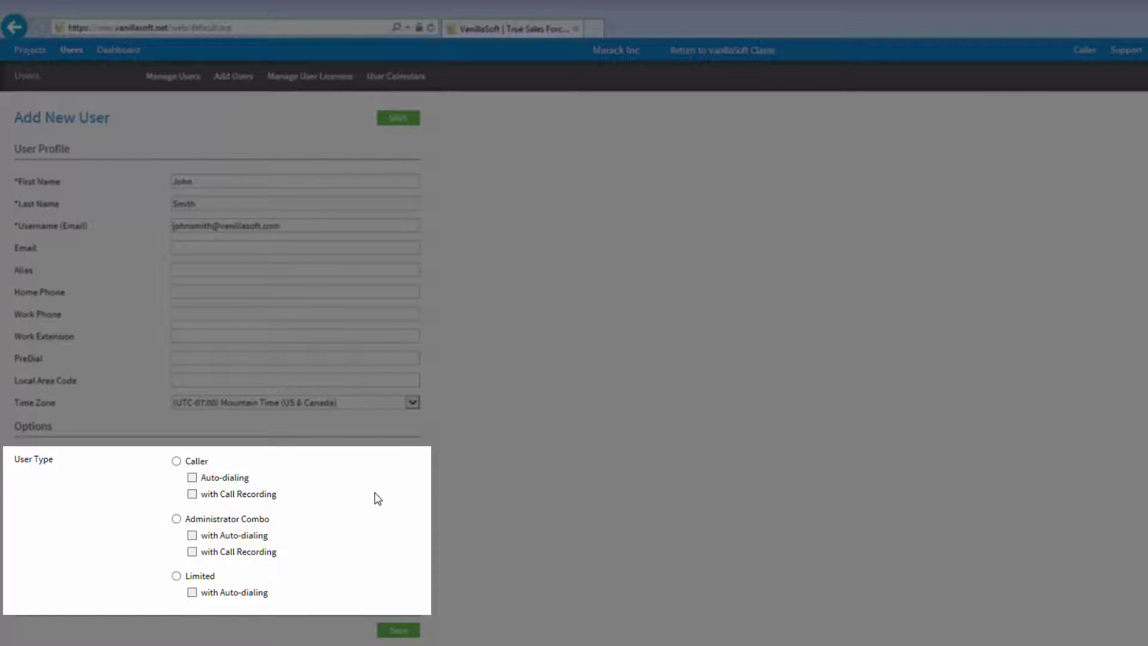
Step: Make the new user a Caller with Auto-dialing and Call Recording, and save the user
left_click(177, 461)
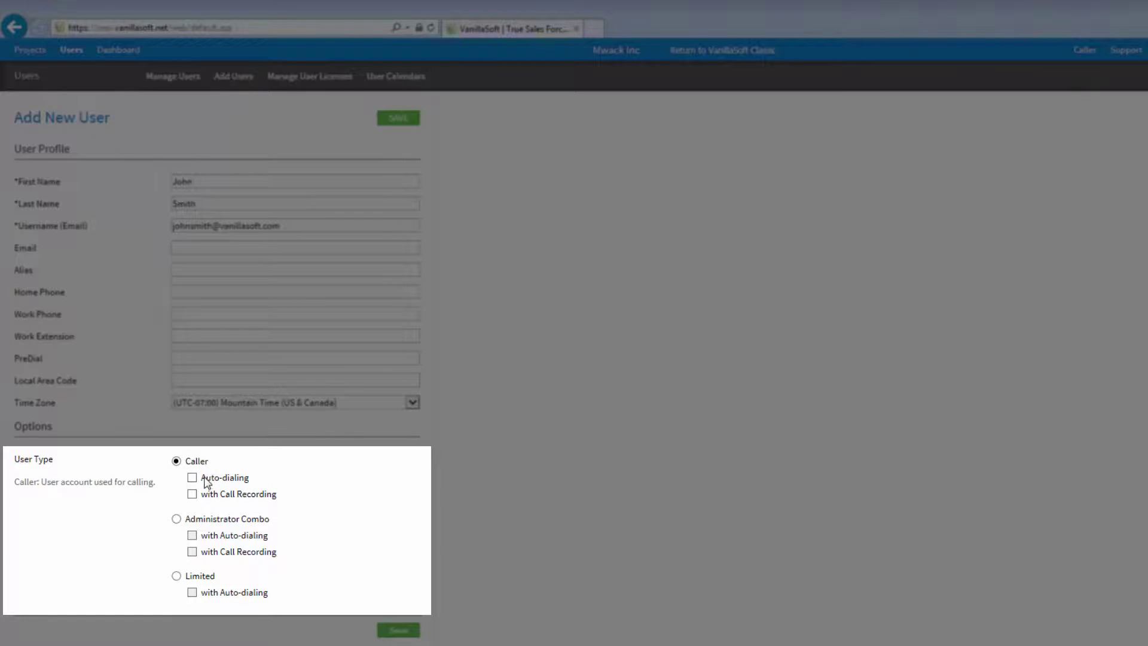
left_click(192, 478)
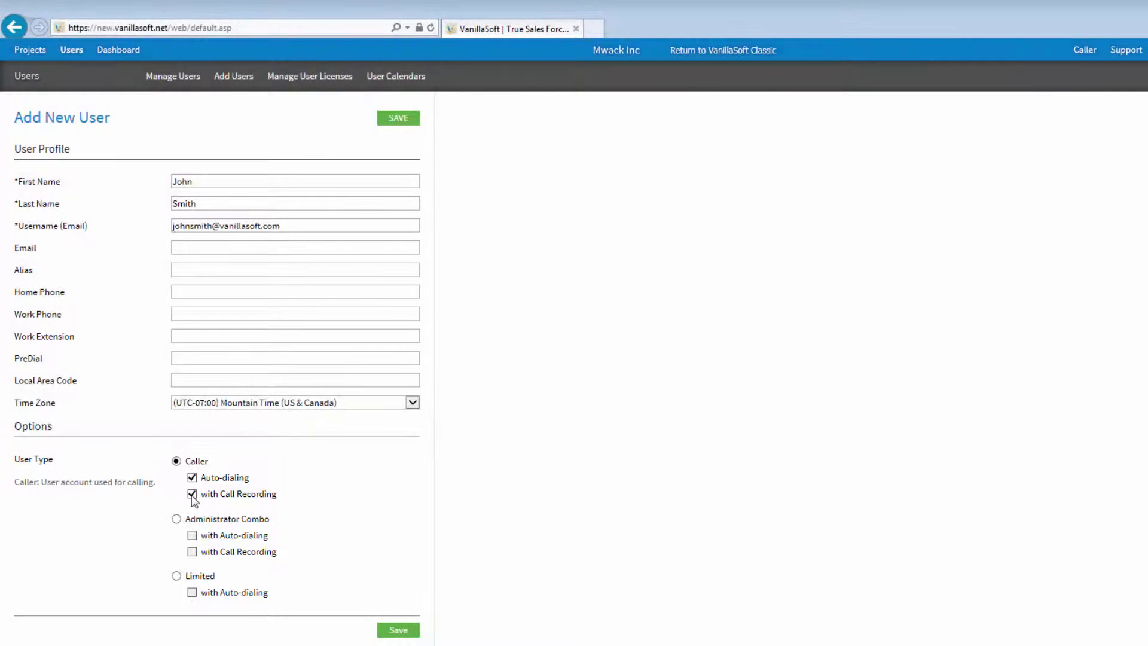
left_click(399, 630)
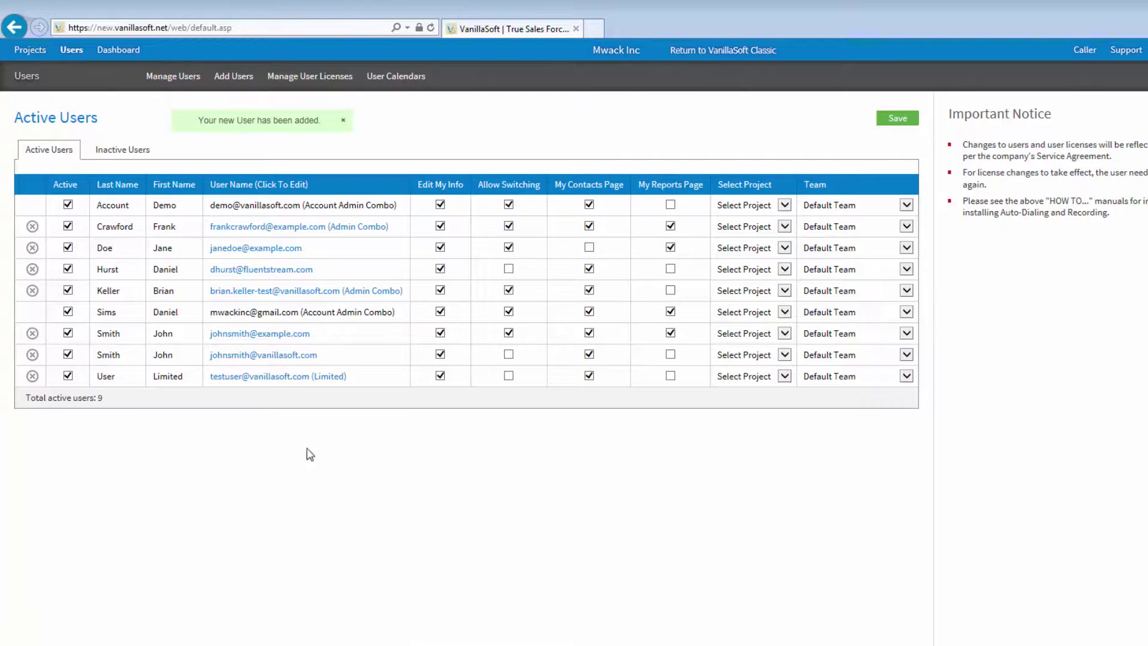
Step: Open the newly added user's profile for viewing and return to the list of active projects
left_click(277, 357)
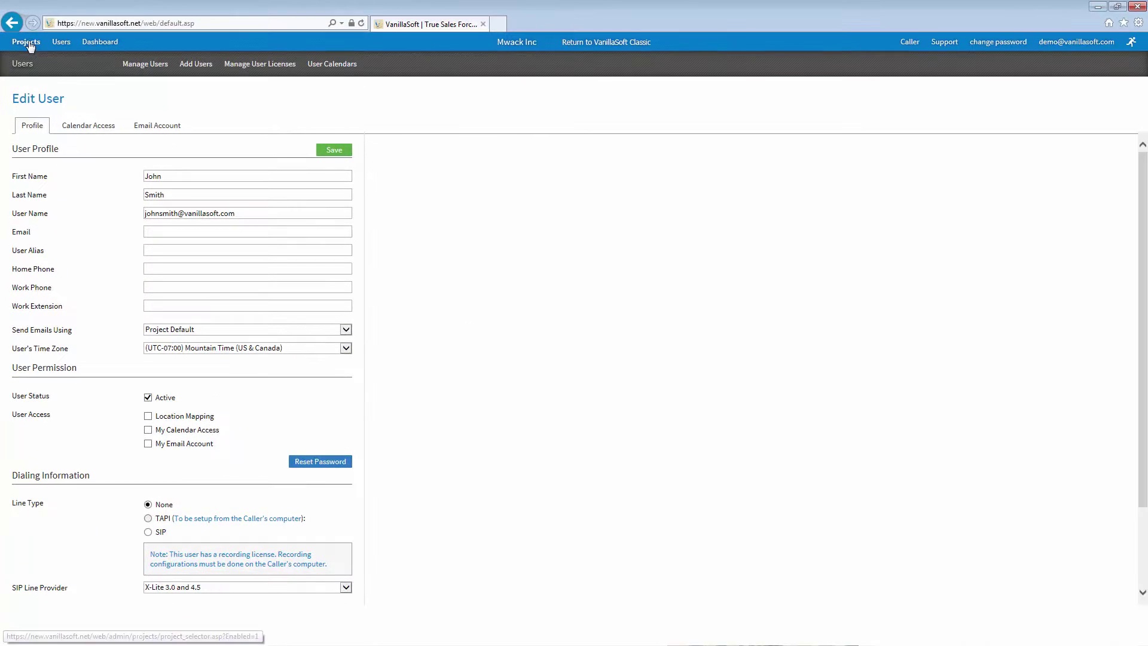
left_click(28, 43)
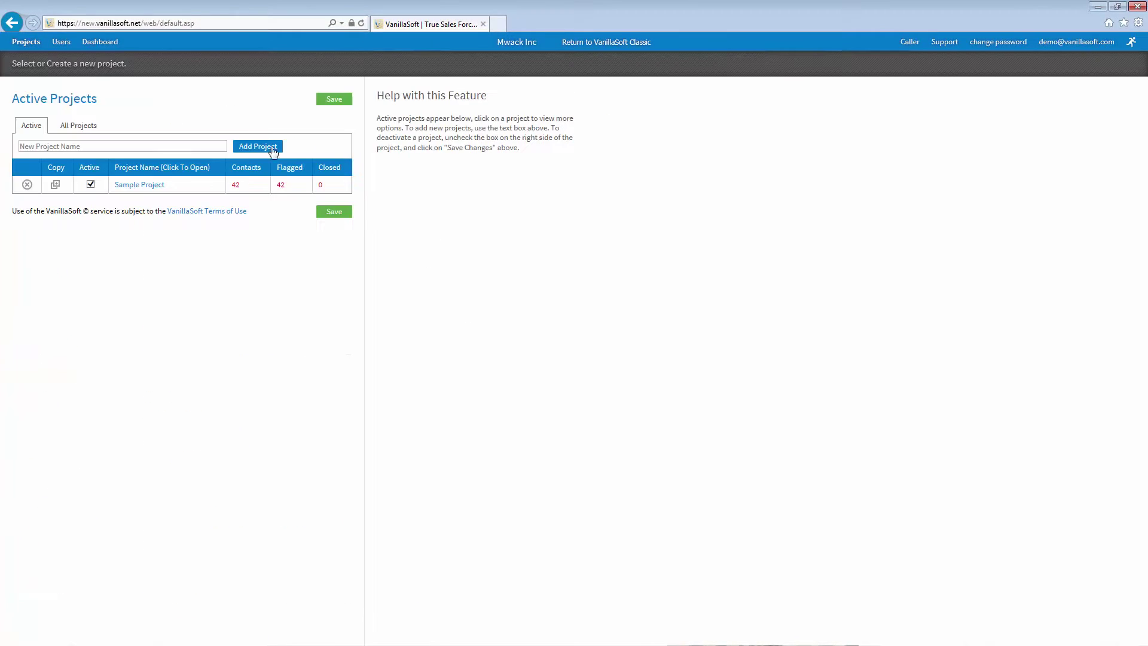